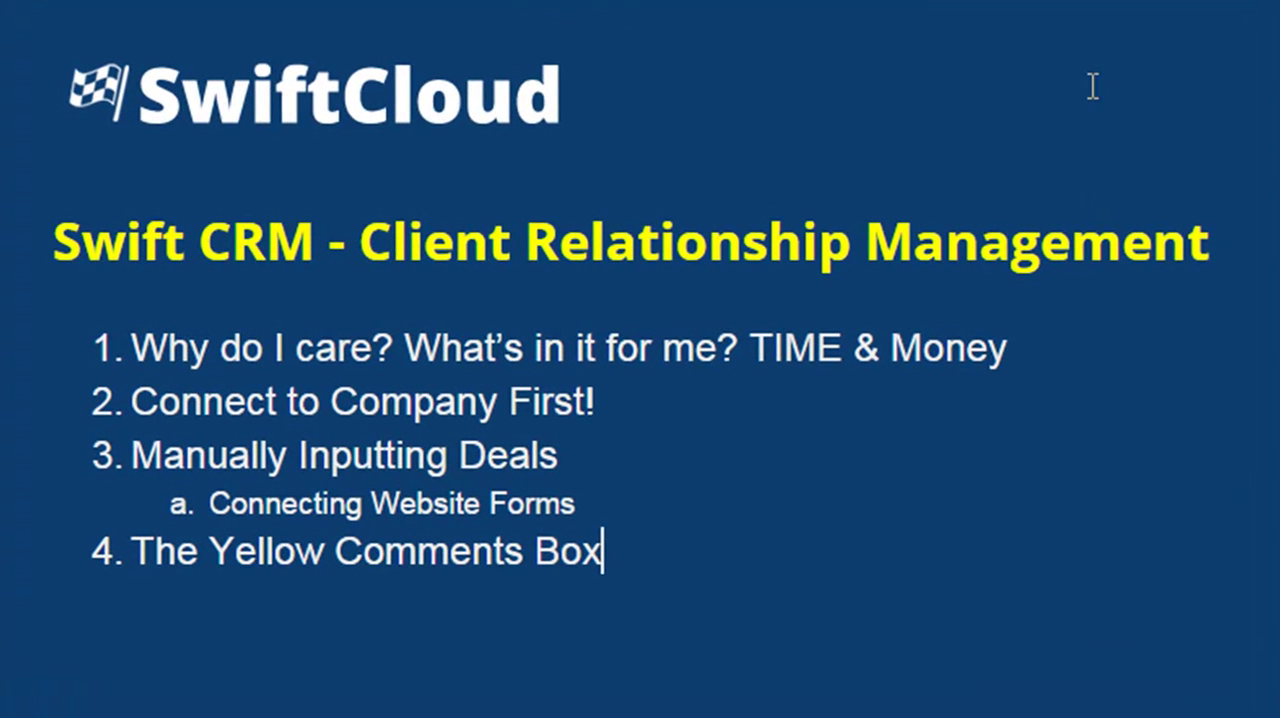
click(1071, 348)
drag(649, 335, 23, 364)
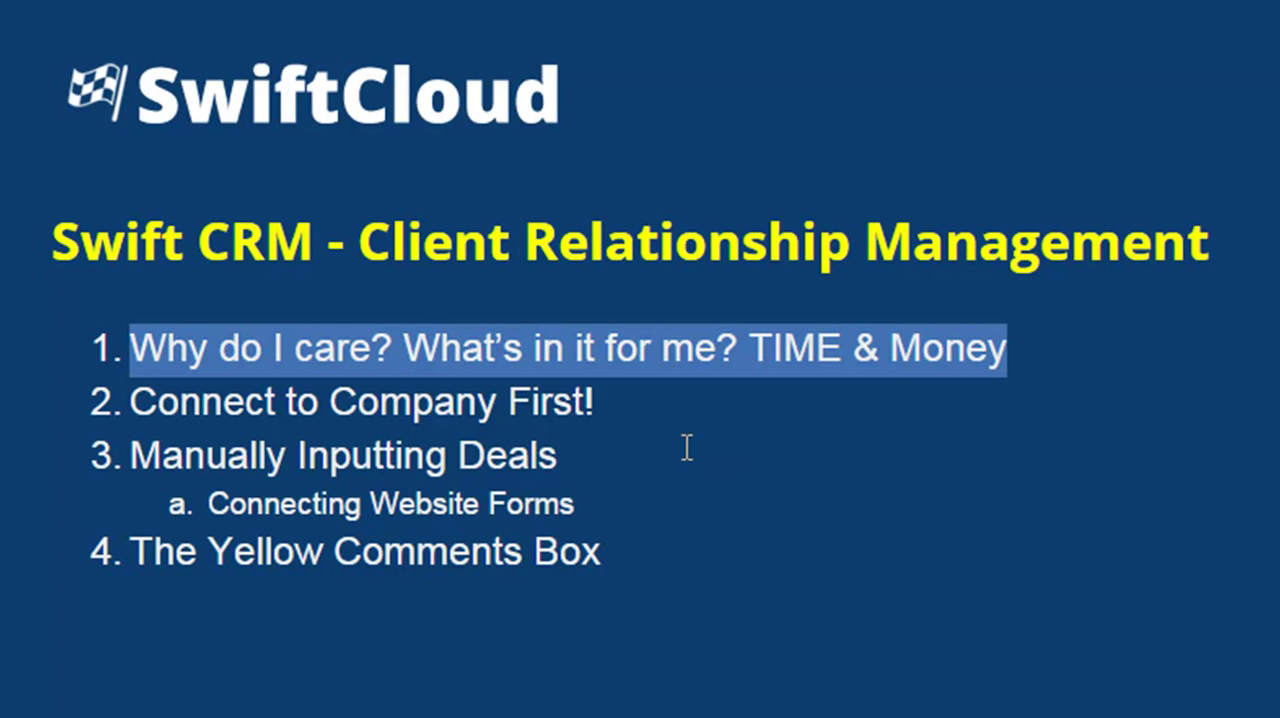
click(903, 343)
drag(750, 345, 1006, 345)
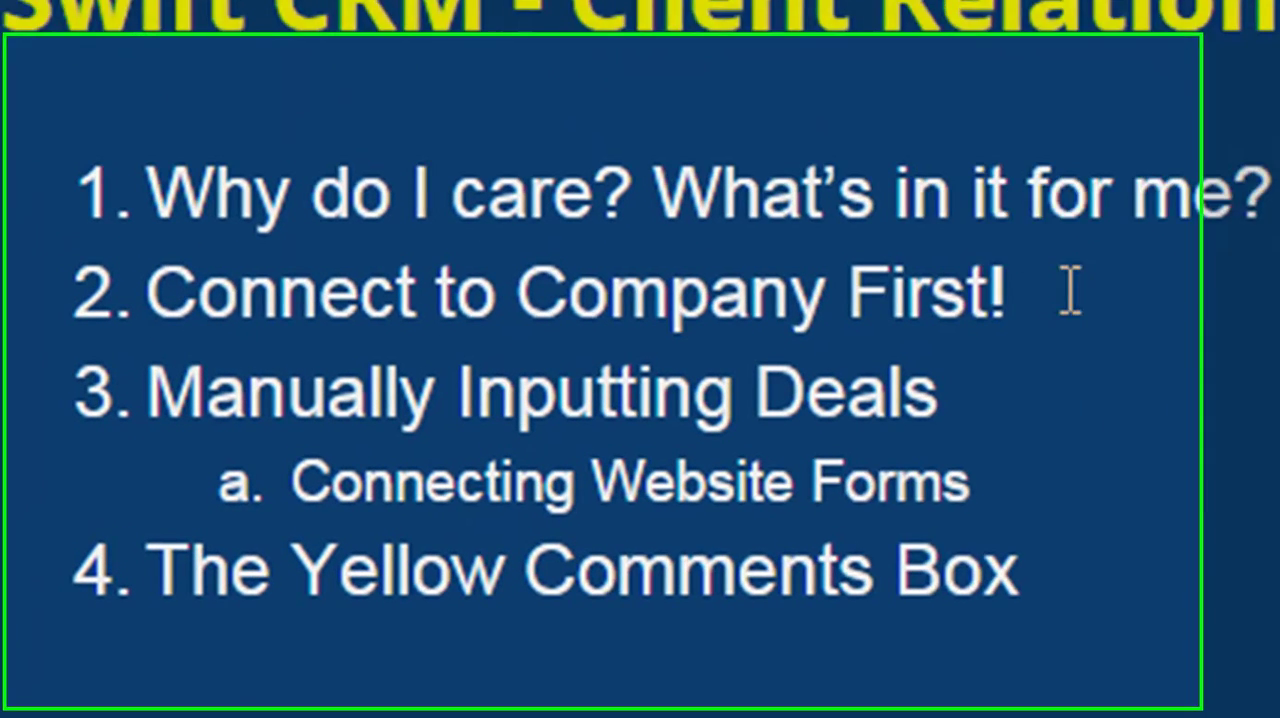
drag(1070, 290, 150, 293)
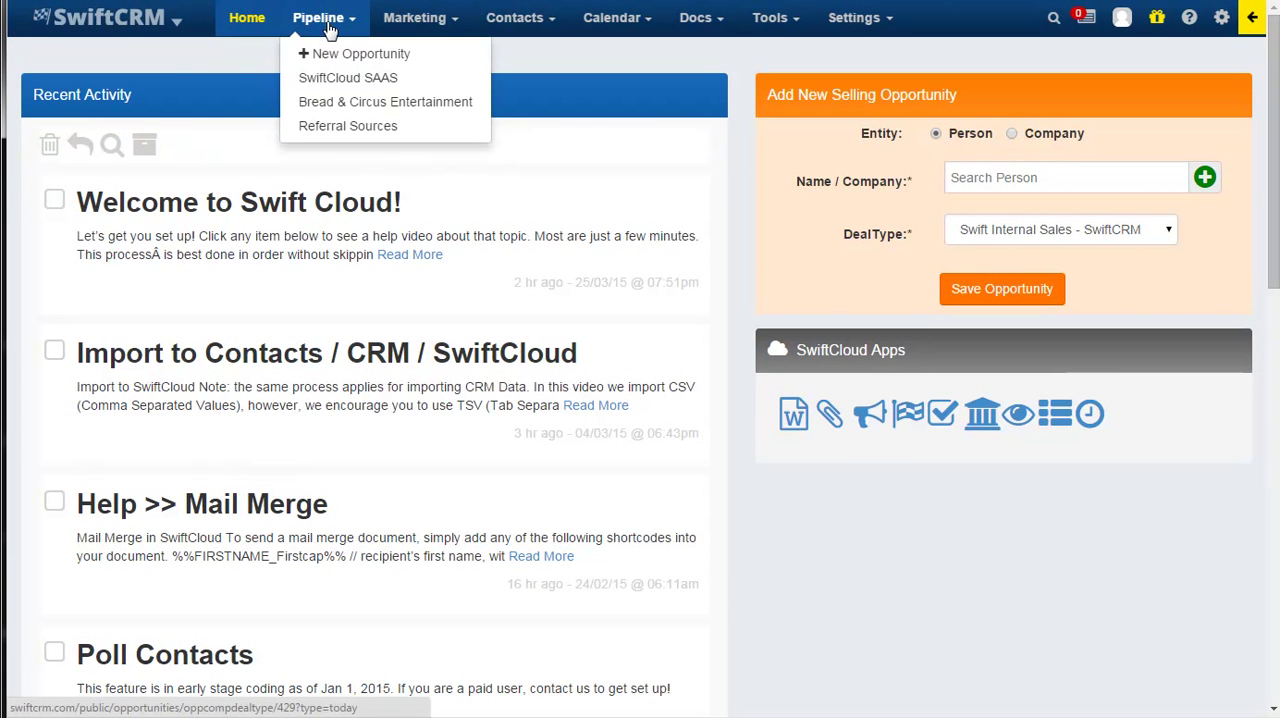
Open the sales pipeline of the SwiftCloud SAAS company.
mouse_move(122, 35)
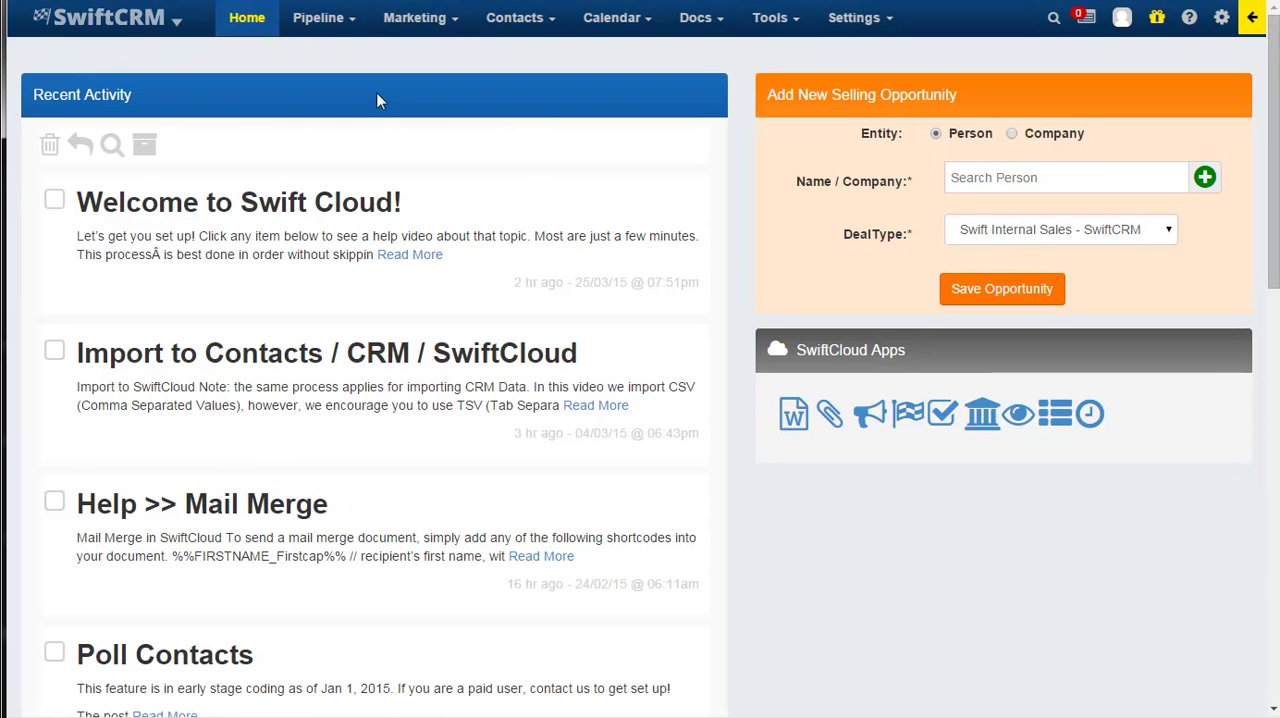
mouse_move(328, 33)
mouse_move(345, 80)
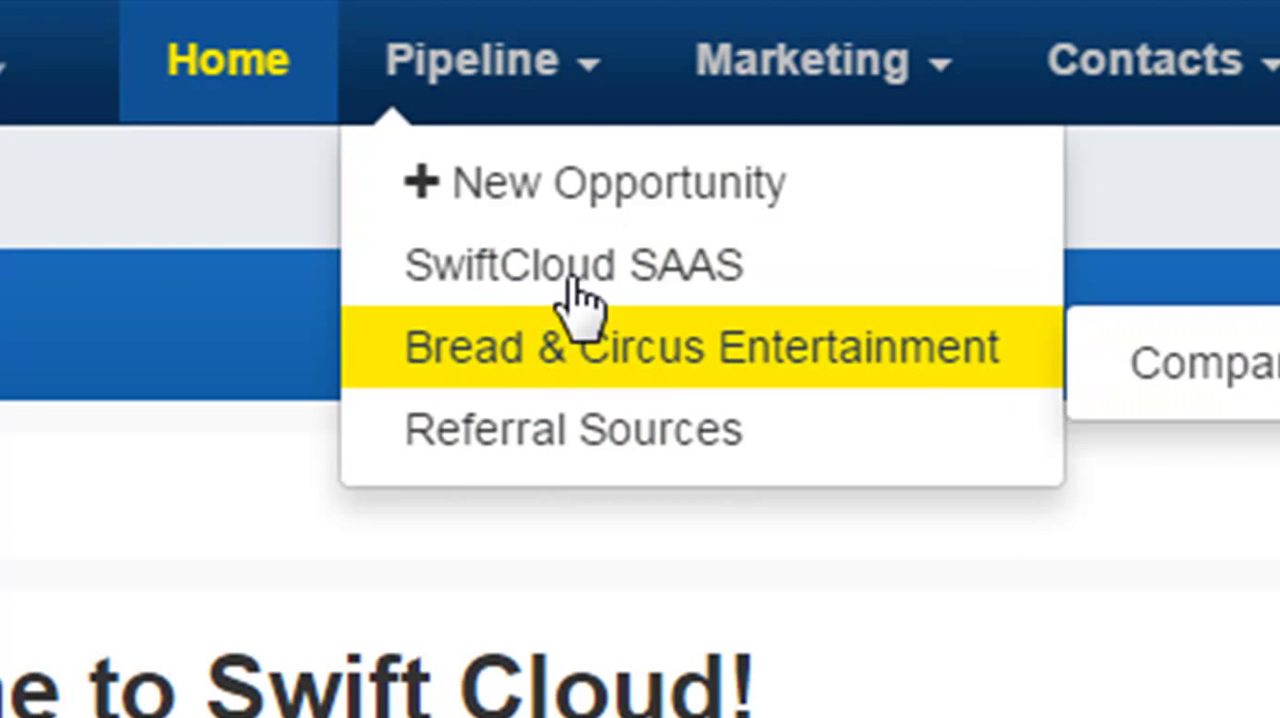
mouse_move(597, 365)
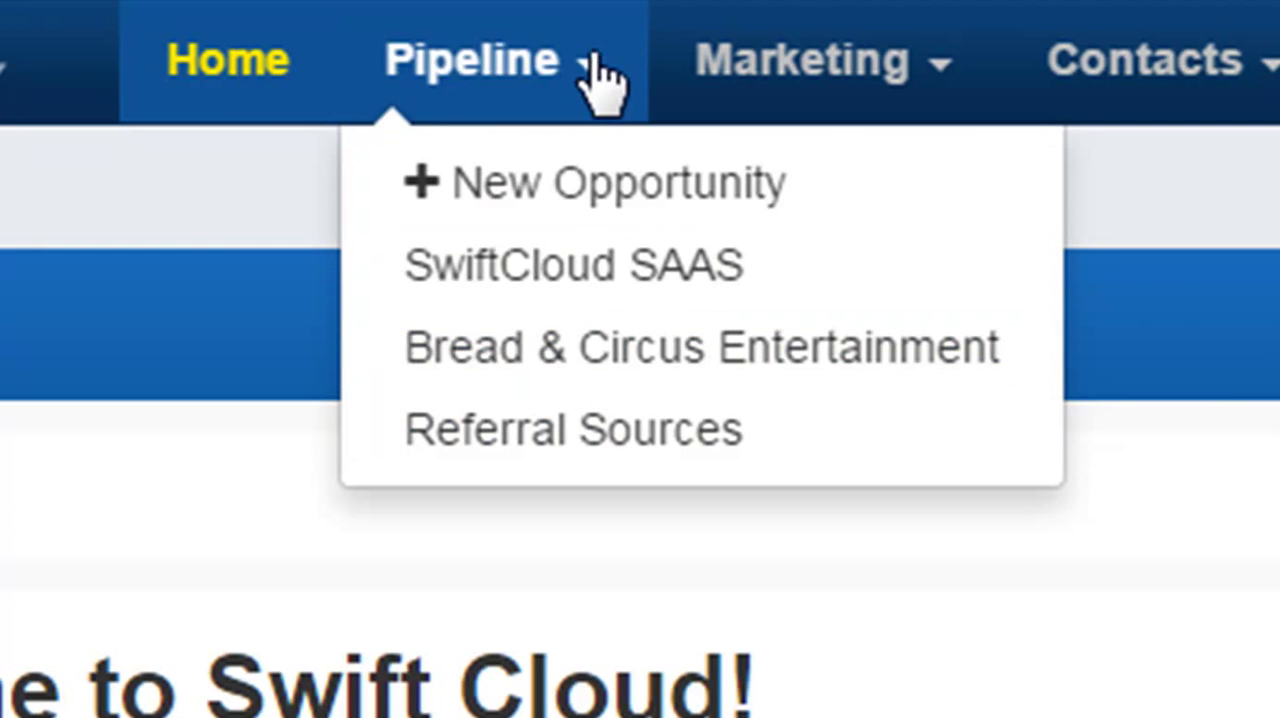
mouse_move(558, 274)
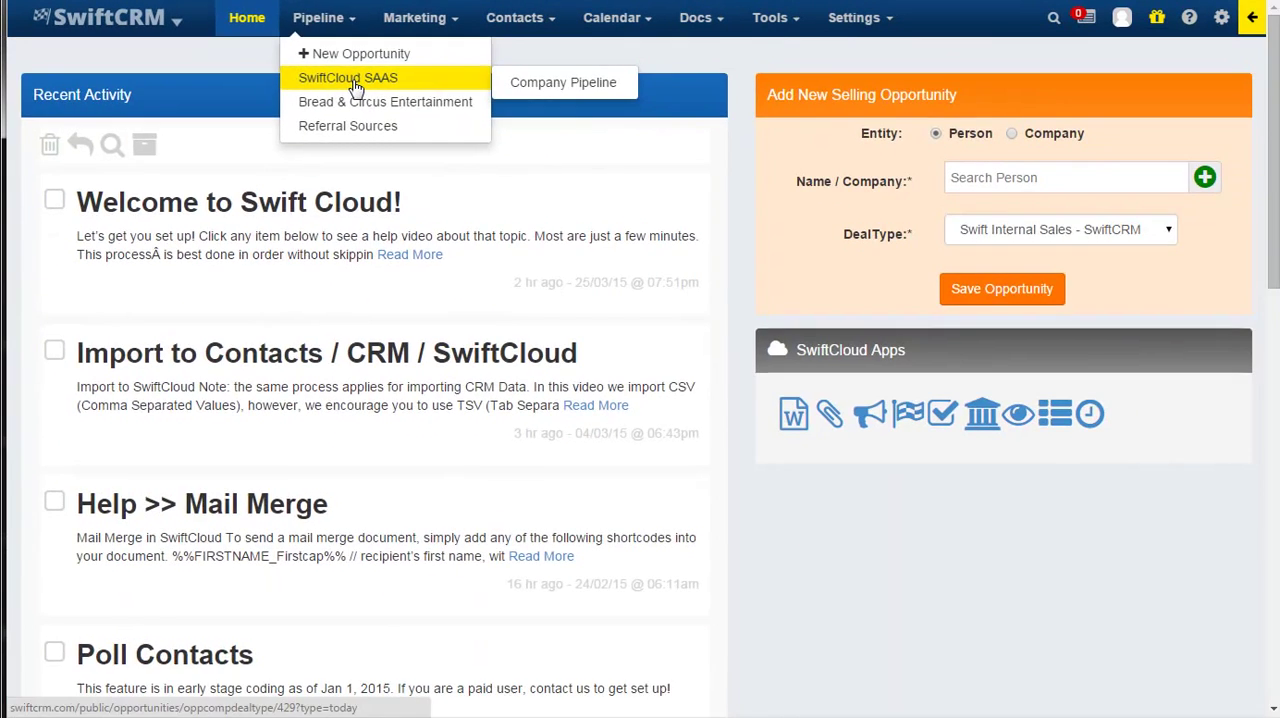
click(558, 270)
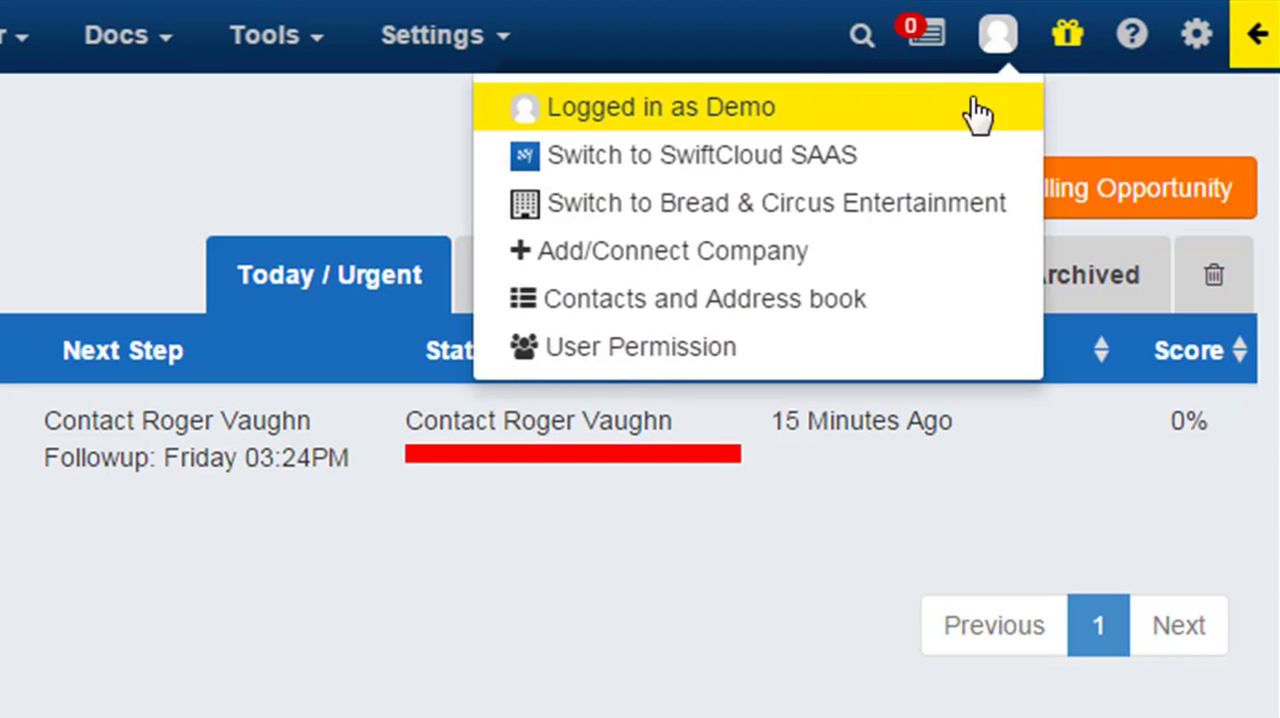
Start a new selling opportunity for a person and choose to add a new contact instead of searching existing people.
mouse_move(1070, 45)
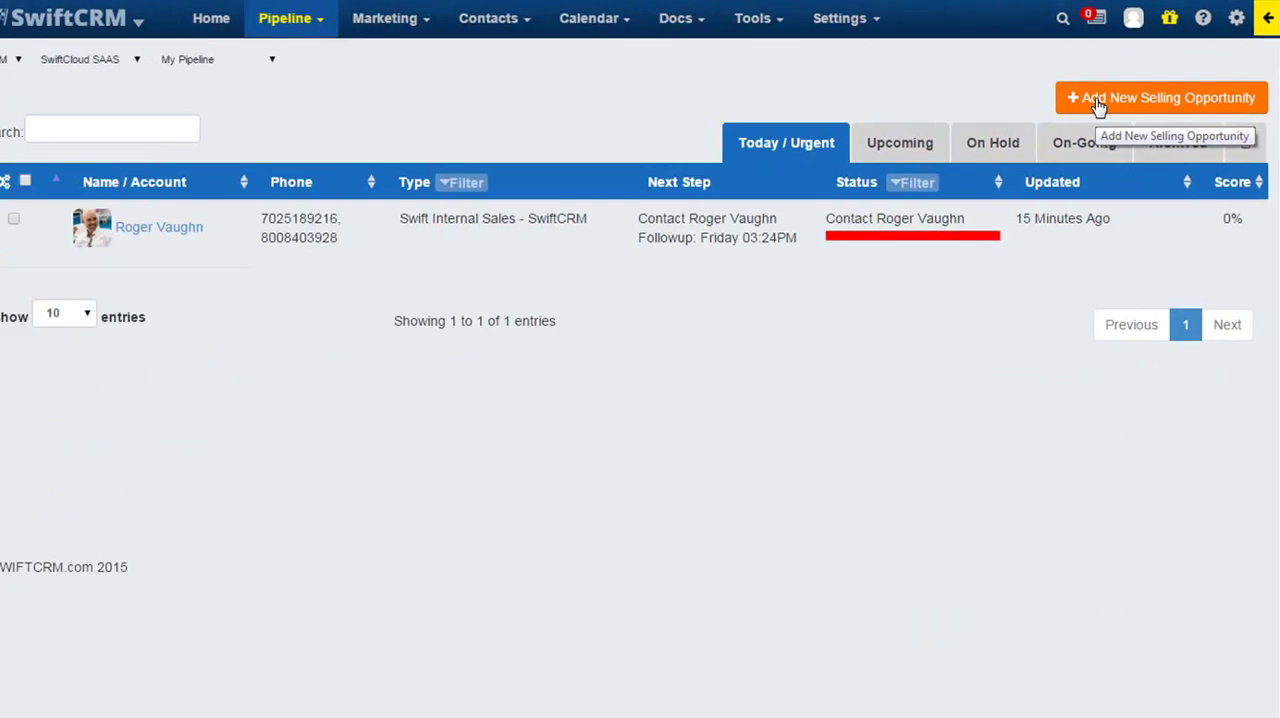
click(932, 205)
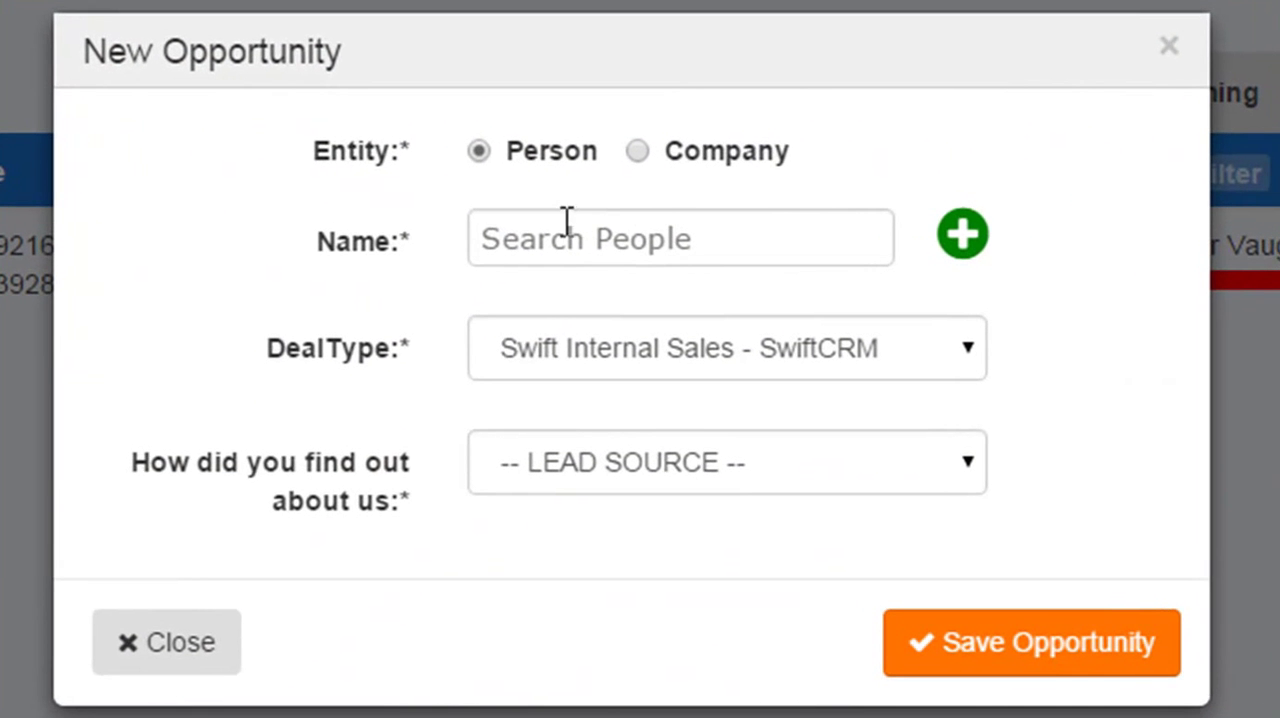
click(600, 224)
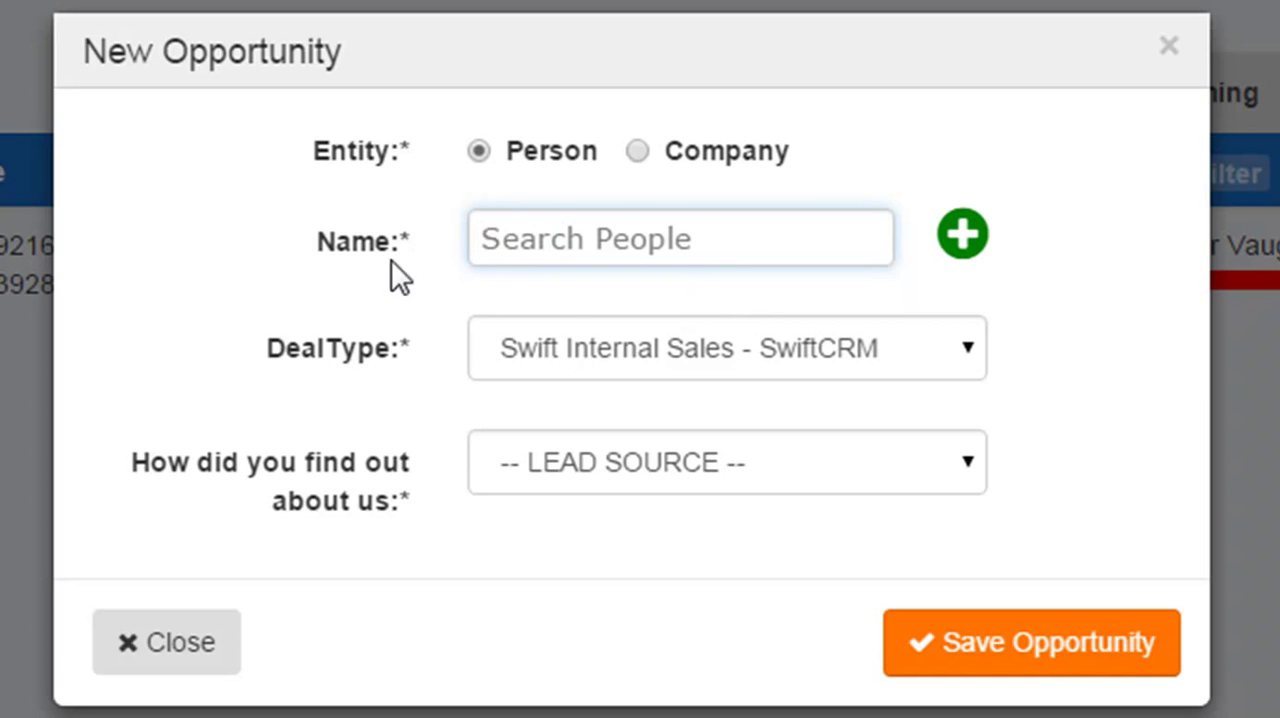
click(678, 248)
click(1093, 182)
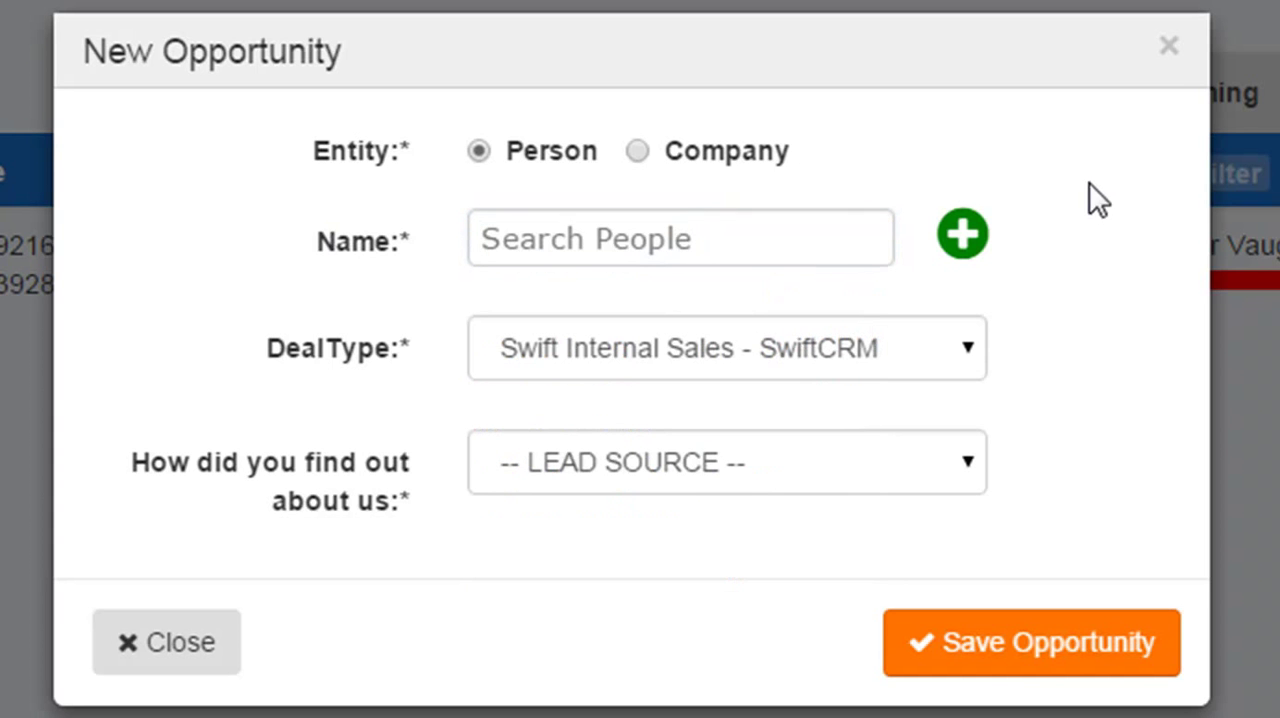
click(963, 240)
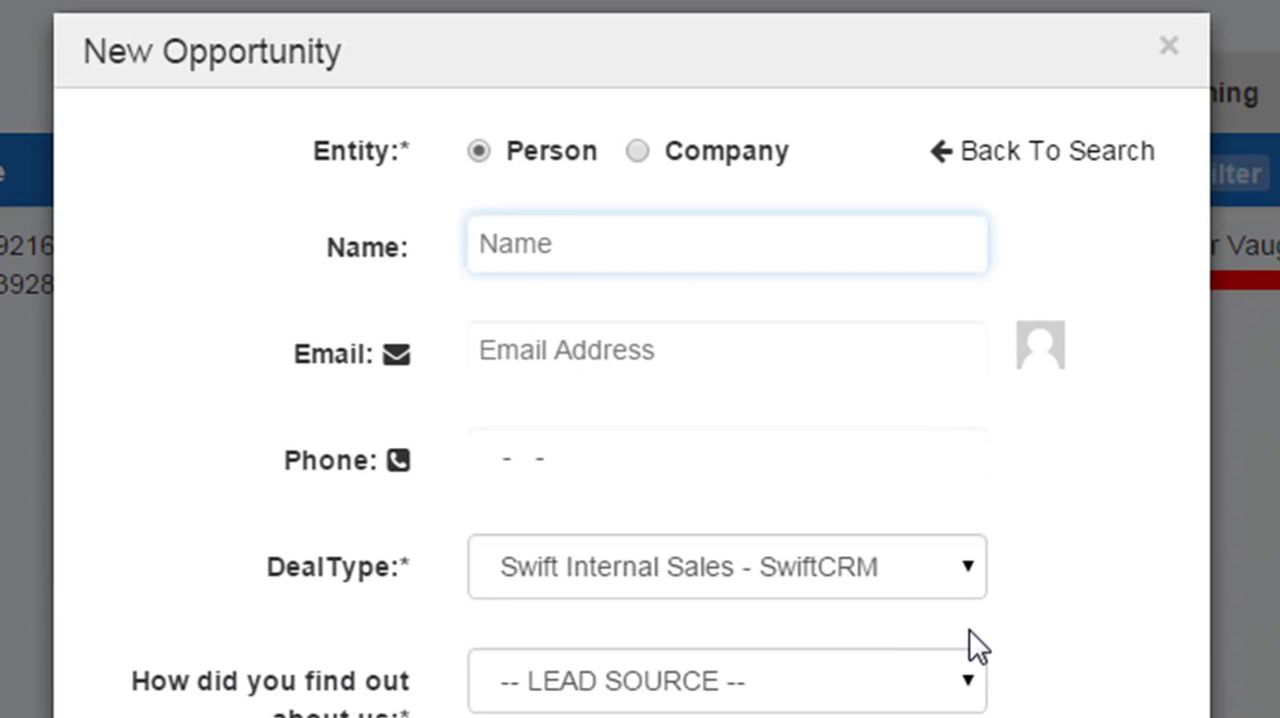
Enter the new contact's full name, email address and phone number in the opportunity form.
text(Demo De)
key(BackSpace)
key(BackSpace)
text(M)
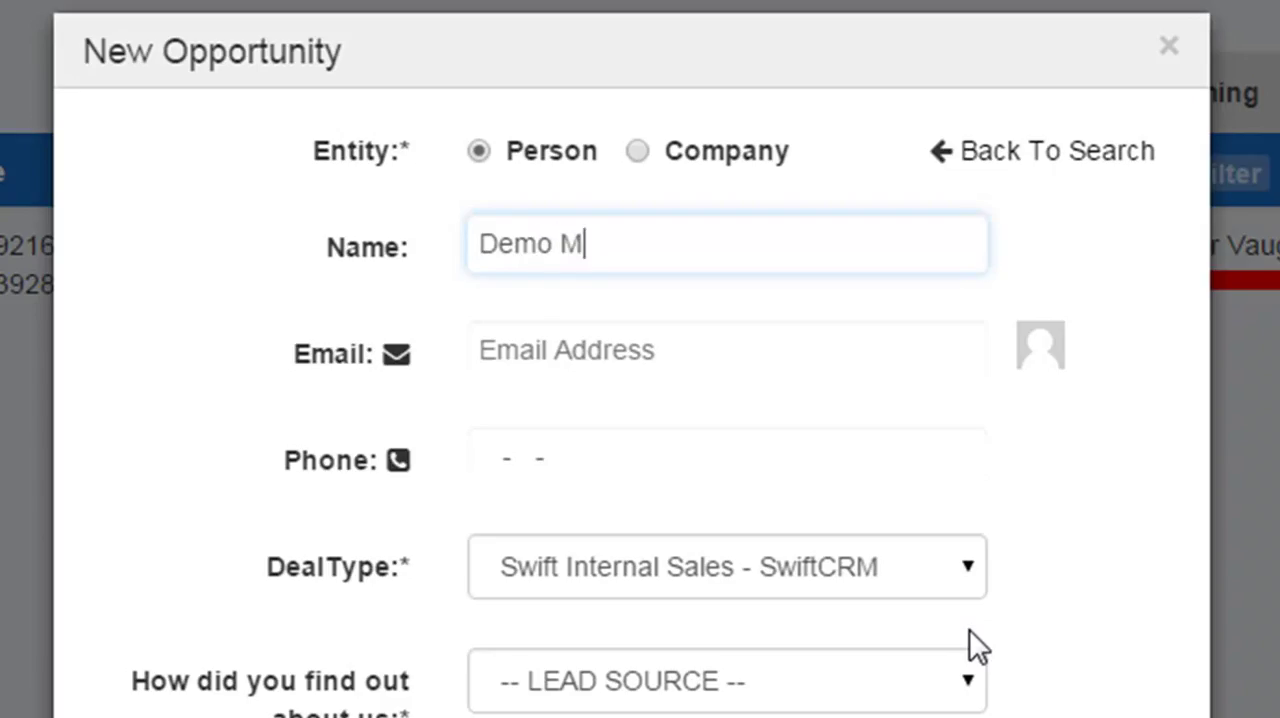
text(cDem)
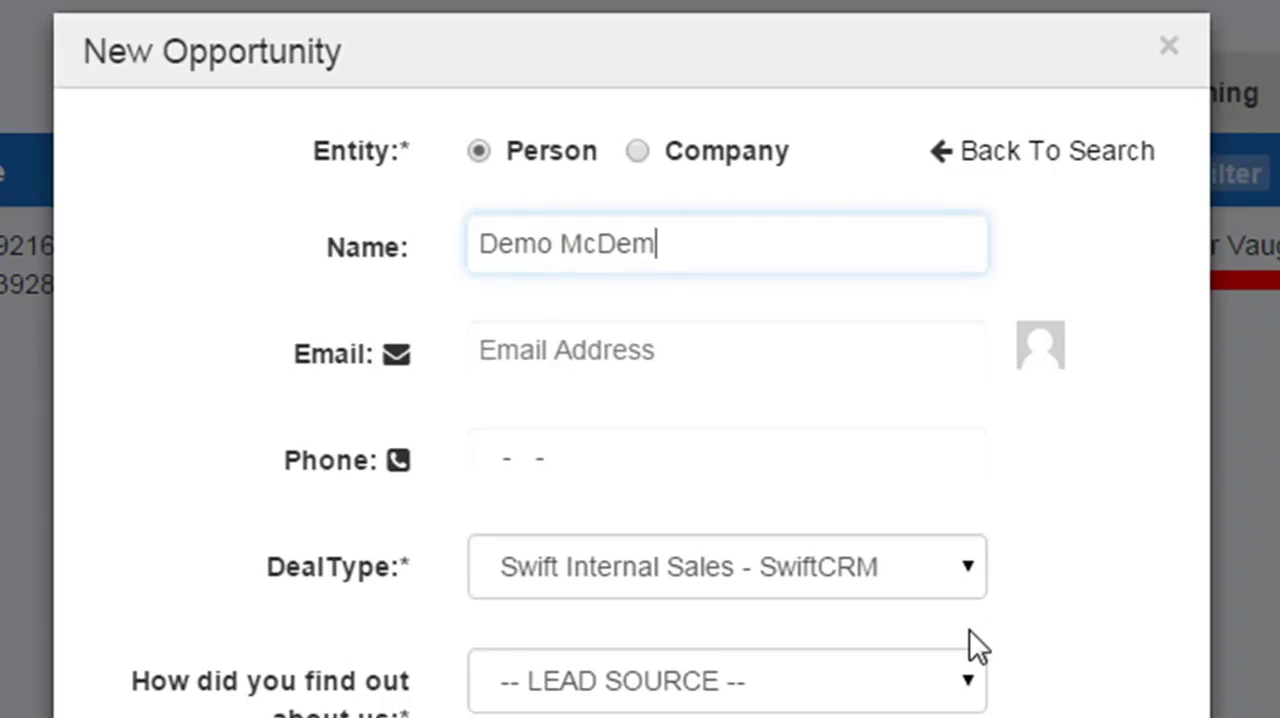
text(oson)
key(Tab)
text(demodude@demo.com)
key(Tab)
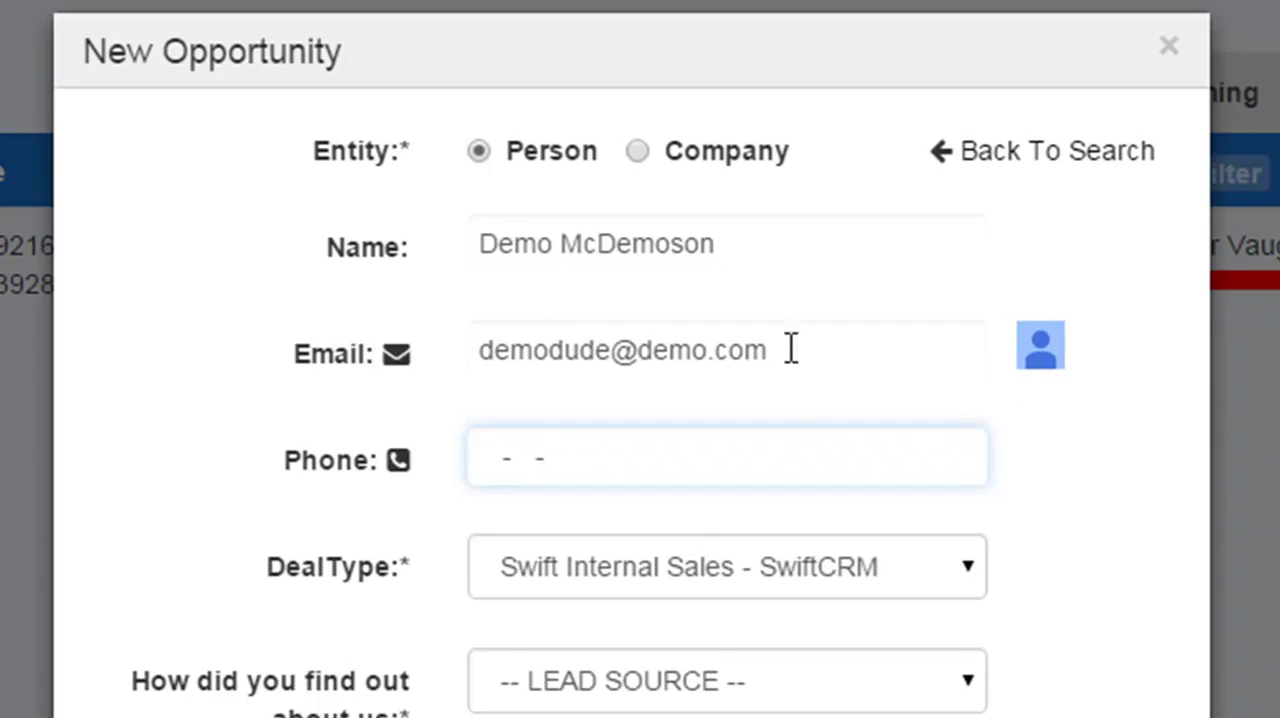
key(ctrl+v)
key(Tab)
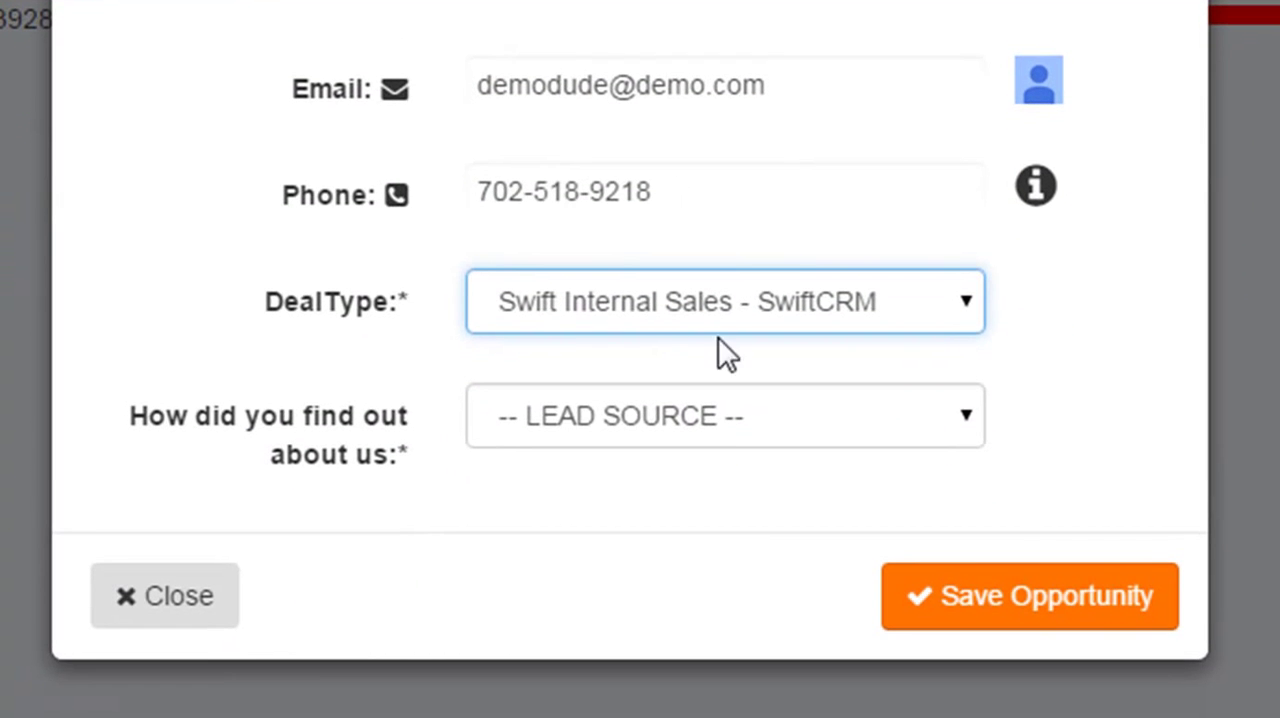
Review the available deal types and keep Swift Internal Sales - SwiftCRM for the opportunity.
click(656, 316)
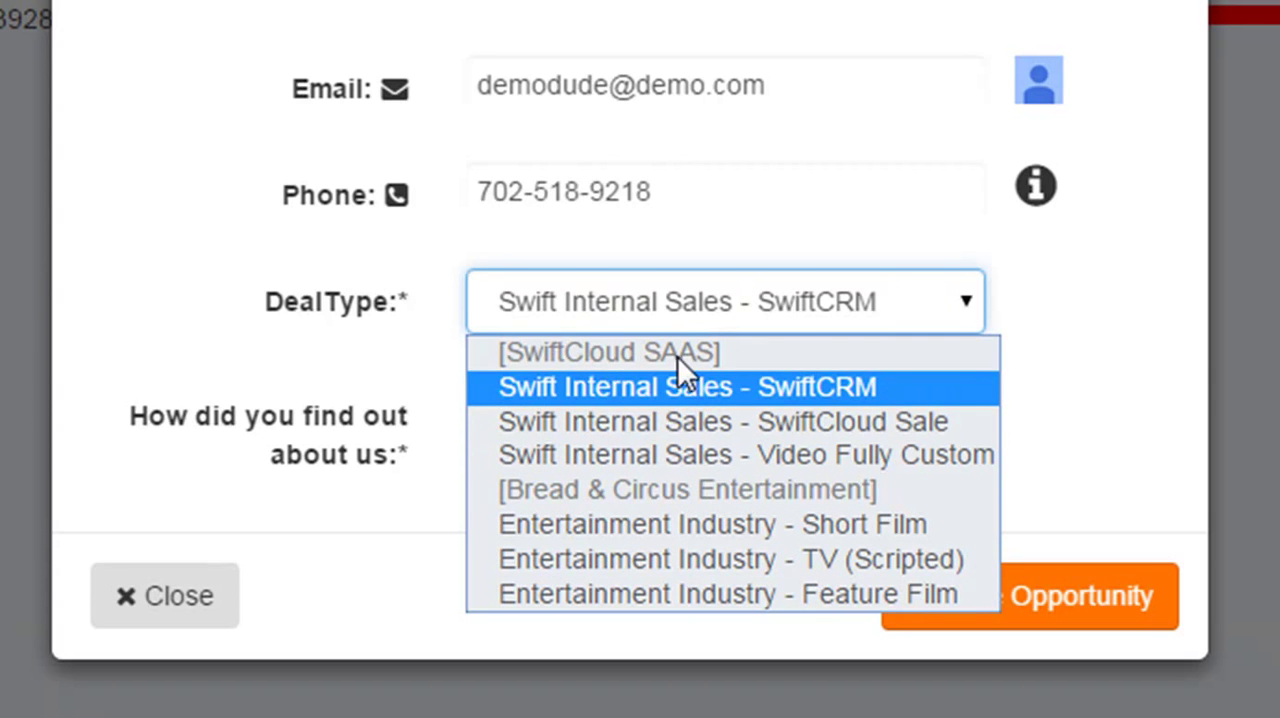
click(706, 397)
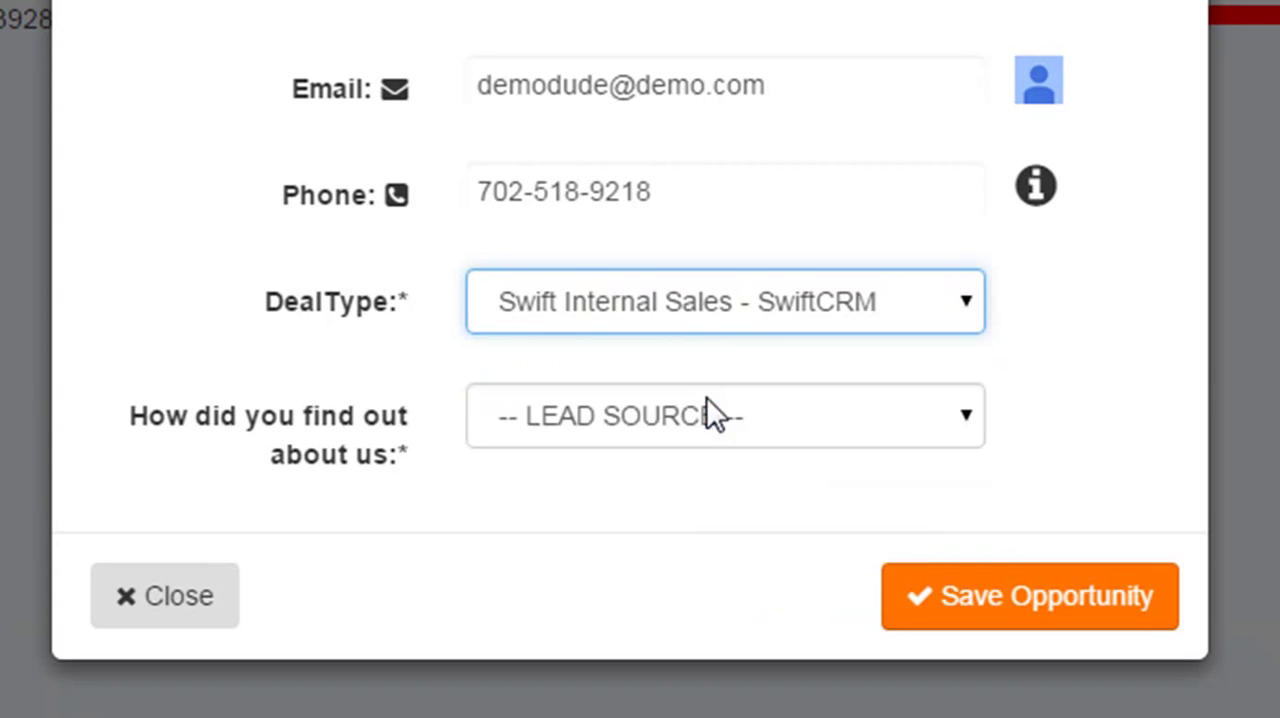
click(600, 300)
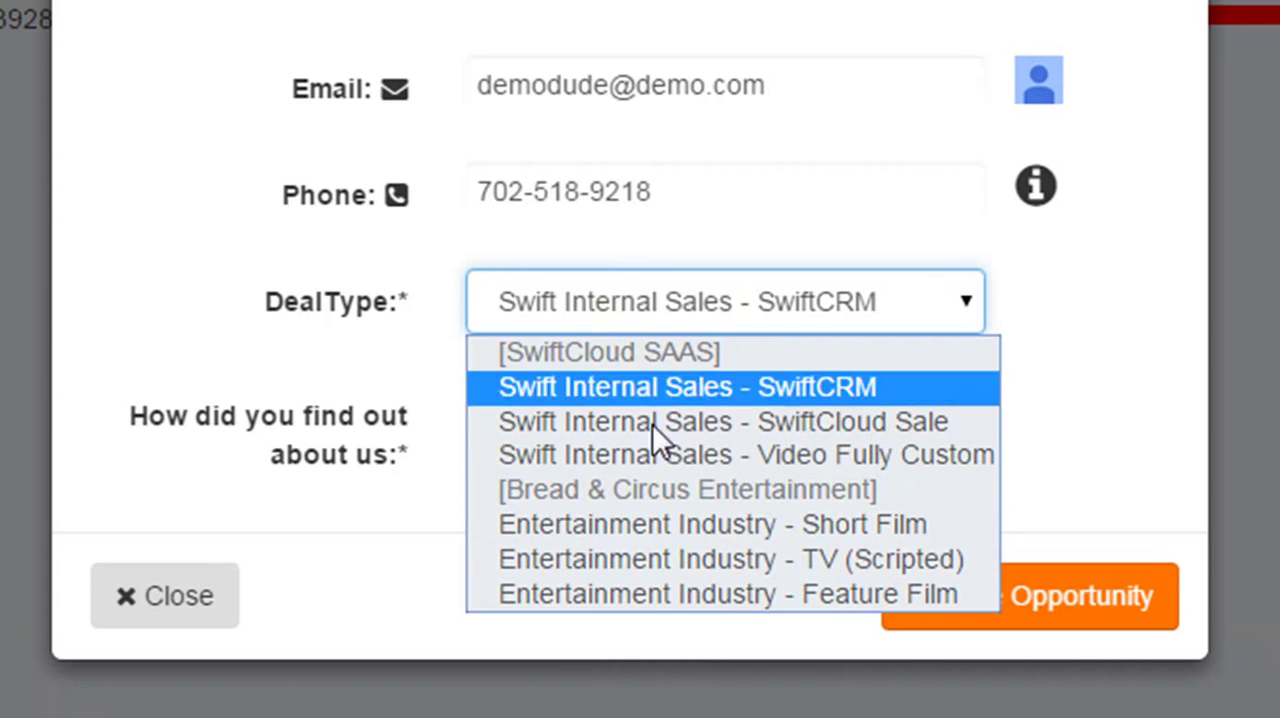
click(1033, 320)
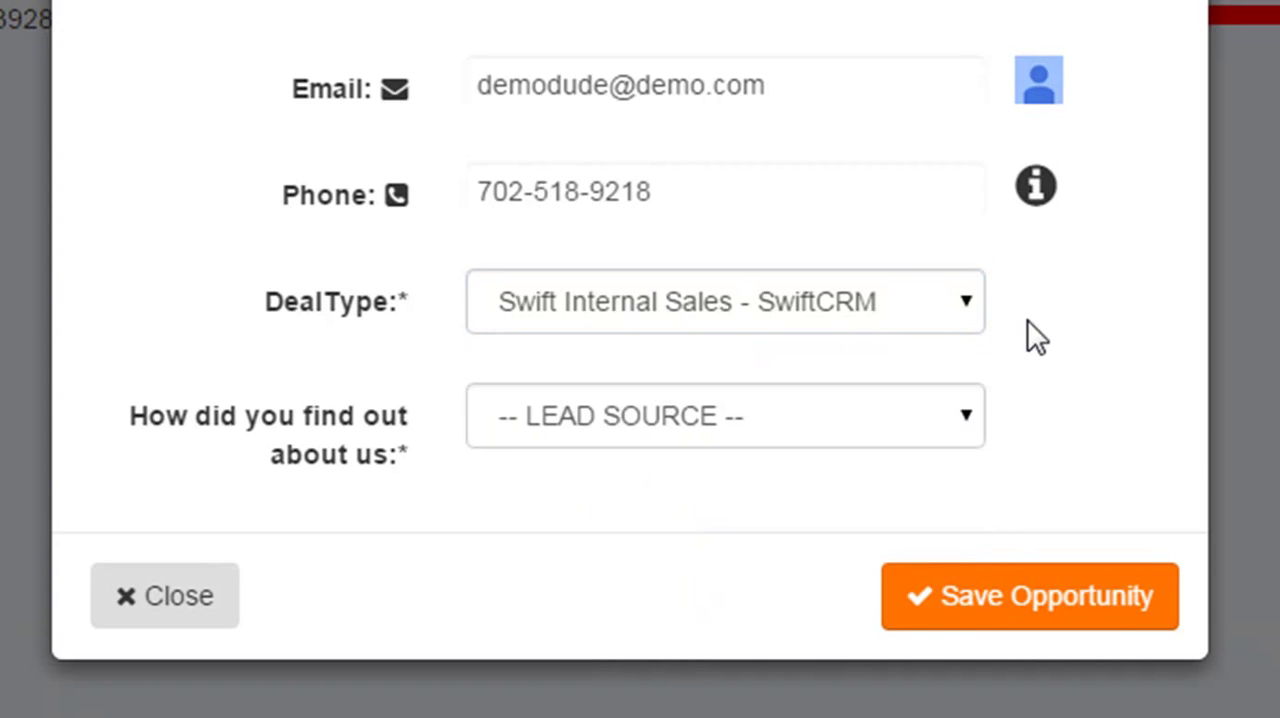
Set the lead source to Past Client and save the opportunity.
click(720, 421)
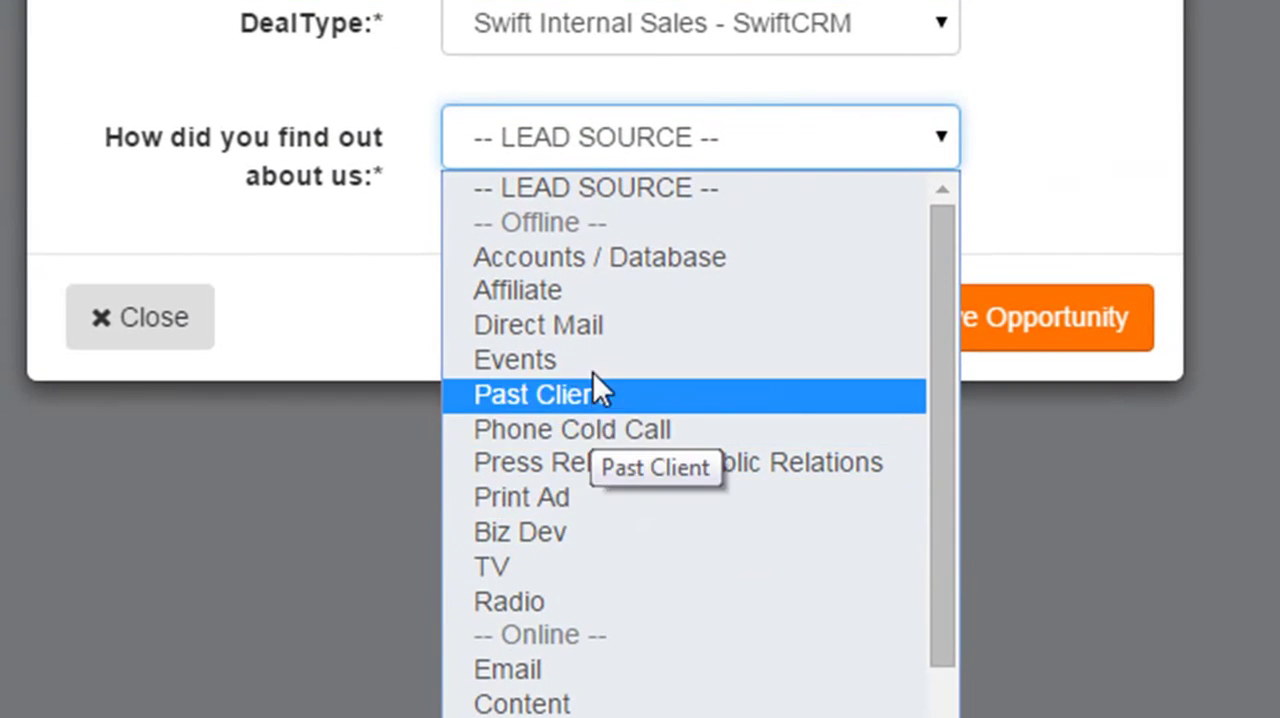
click(595, 394)
click(994, 325)
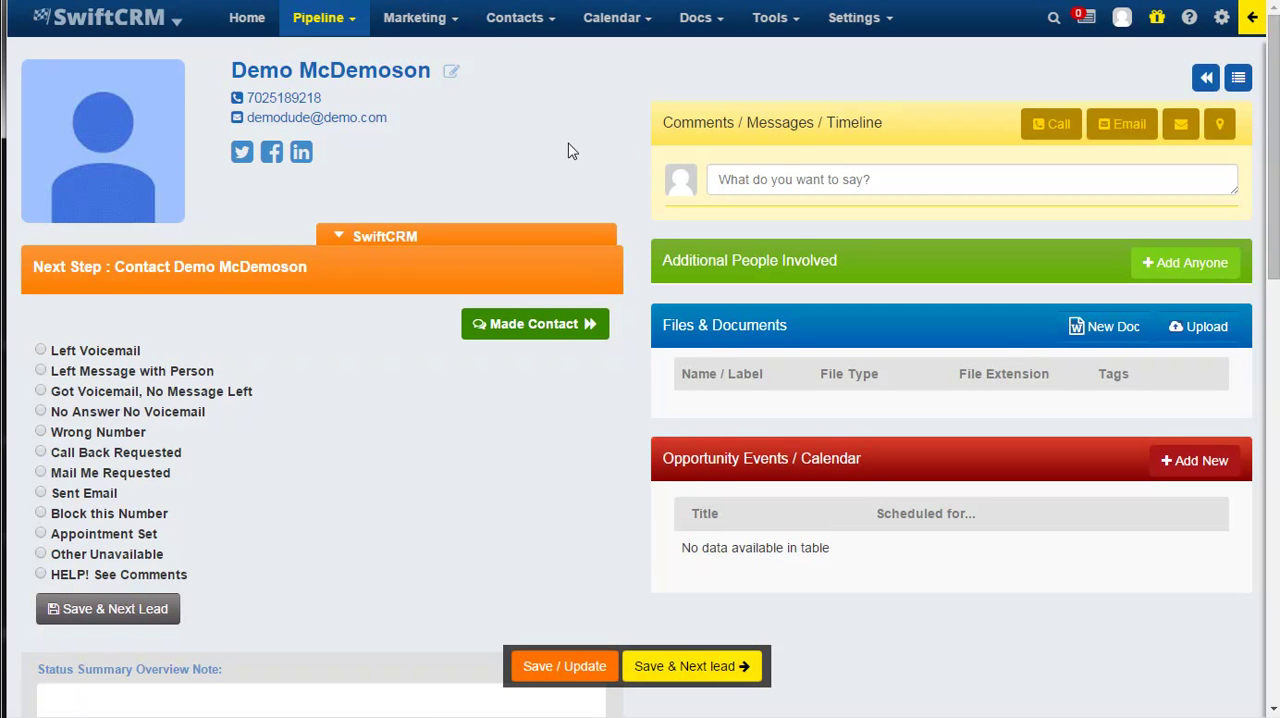
Open the comment editor on the new opportunity's page, and return to the pipeline list.
mouse_move(318, 17)
mouse_move(365, 80)
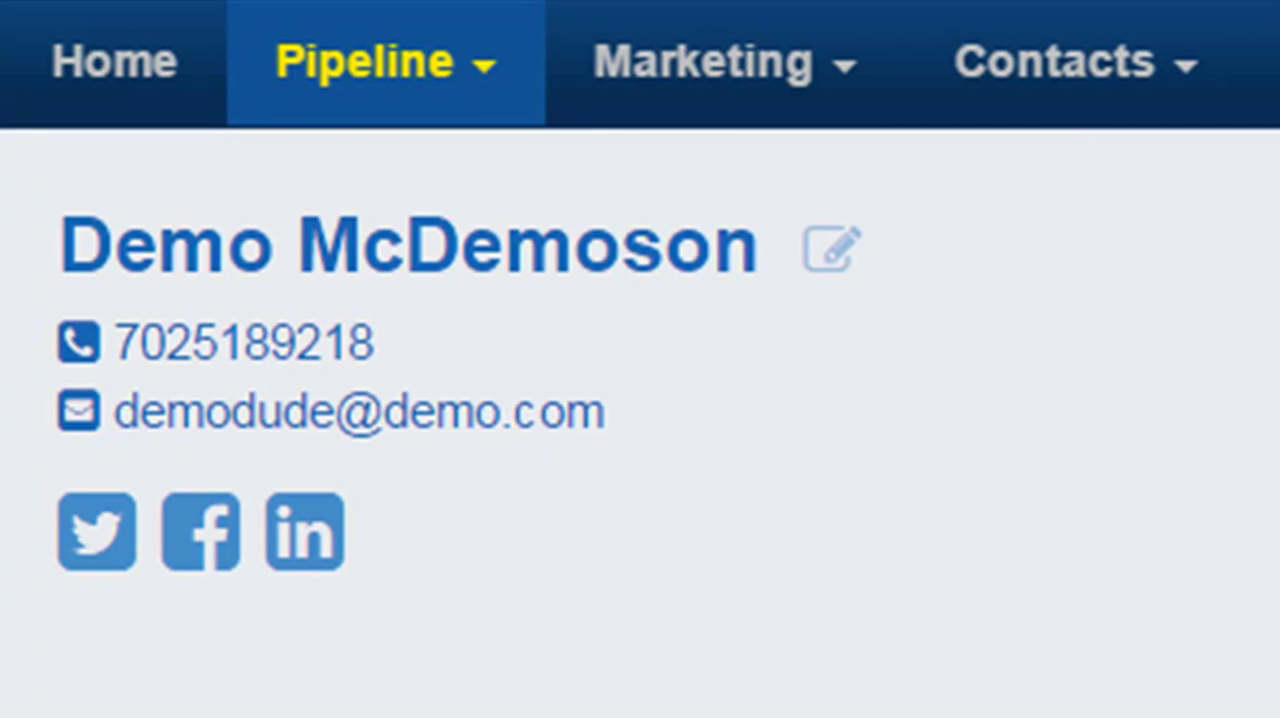
mouse_move(349, 91)
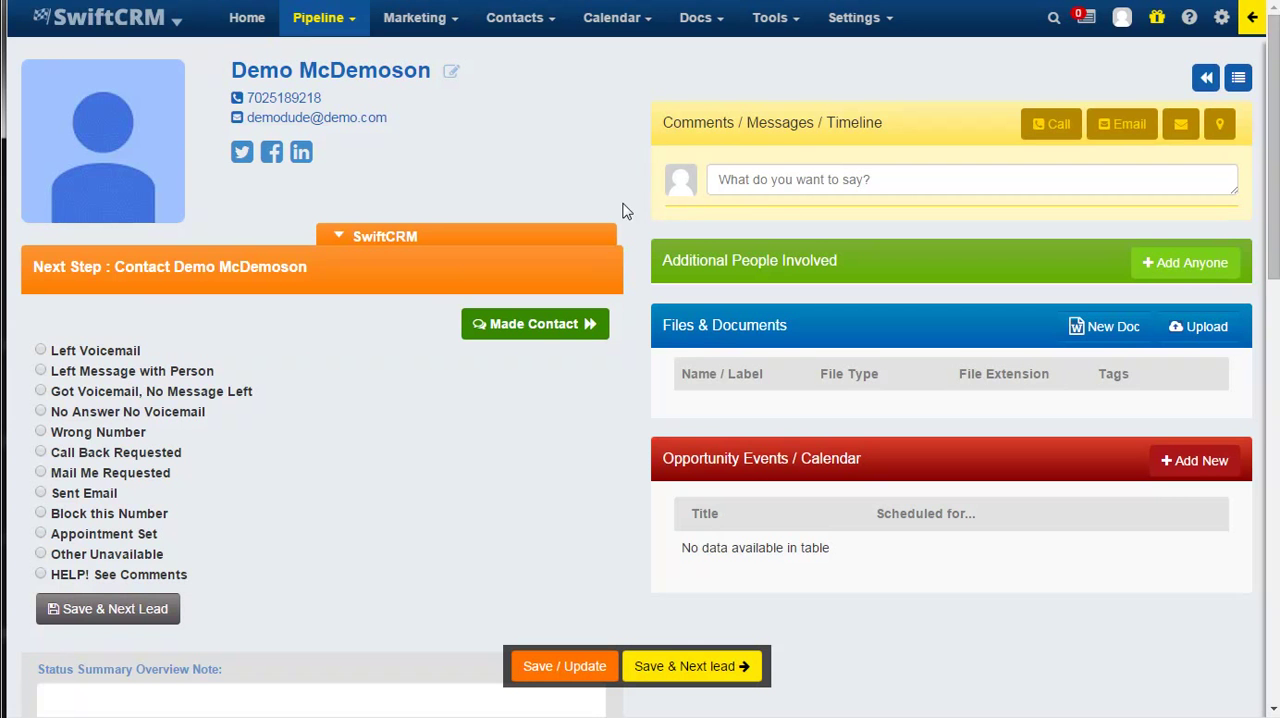
click(788, 188)
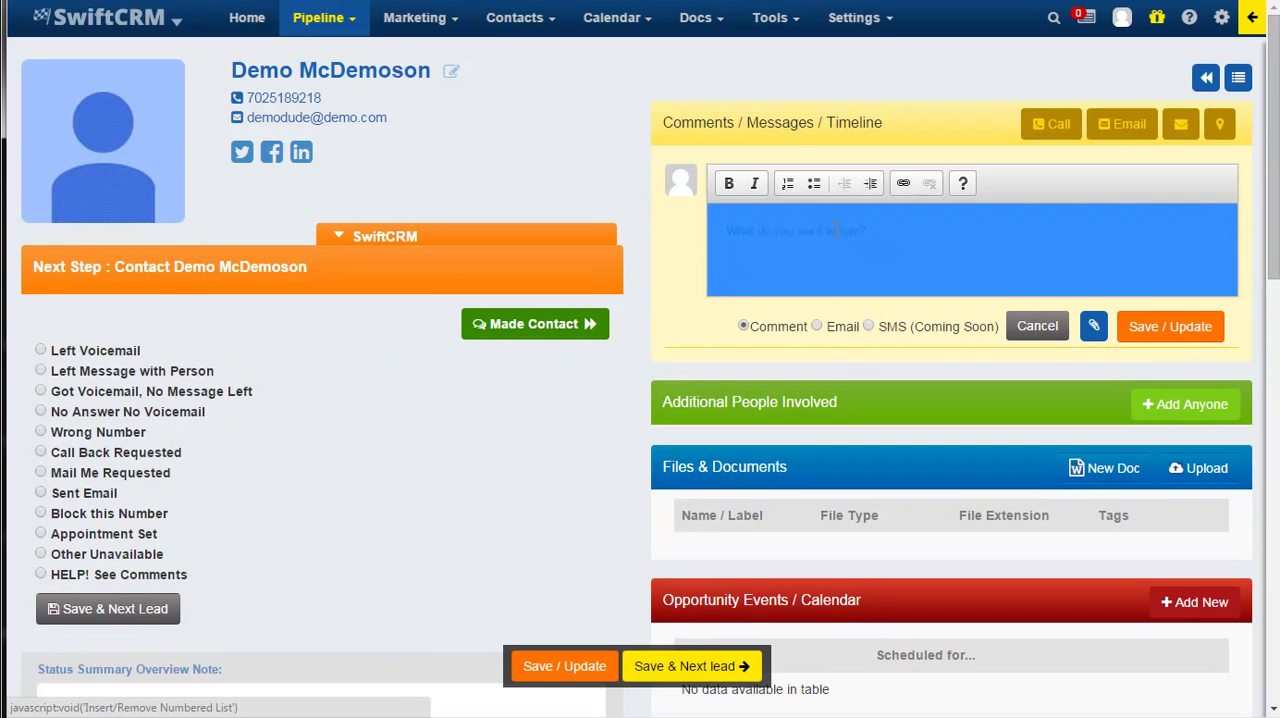
mouse_move(323, 30)
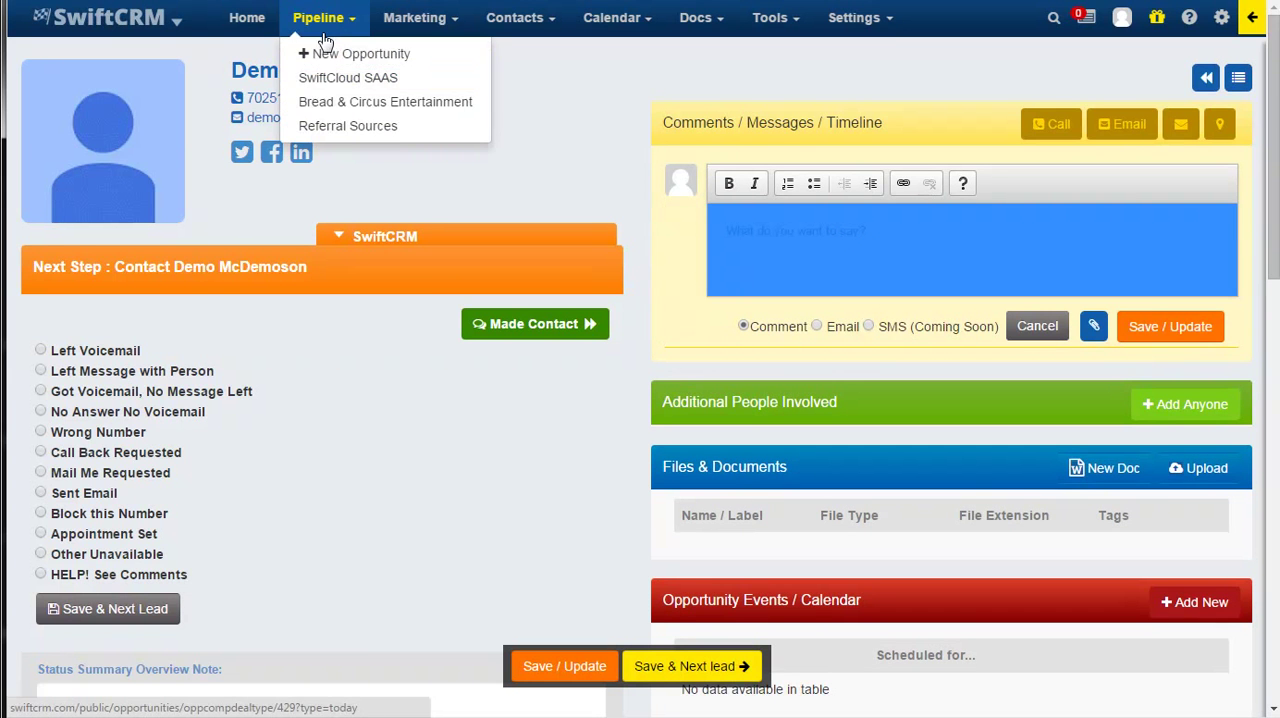
click(328, 20)
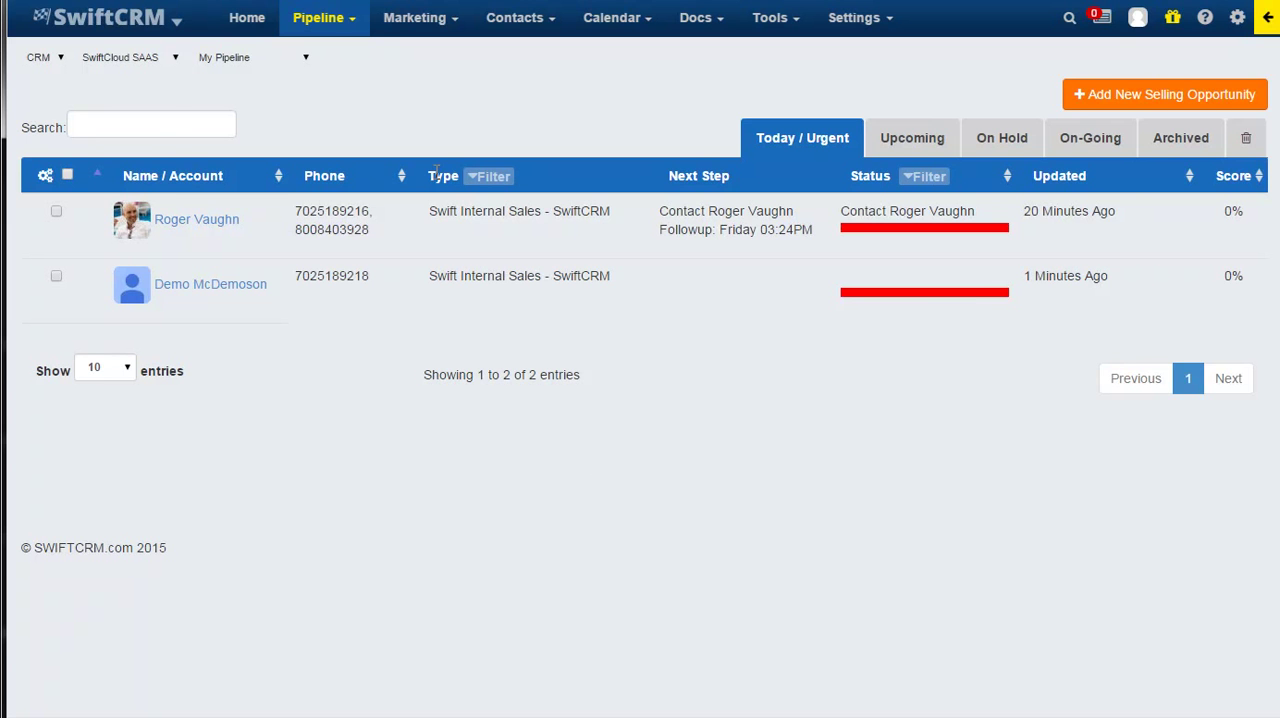
click(148, 28)
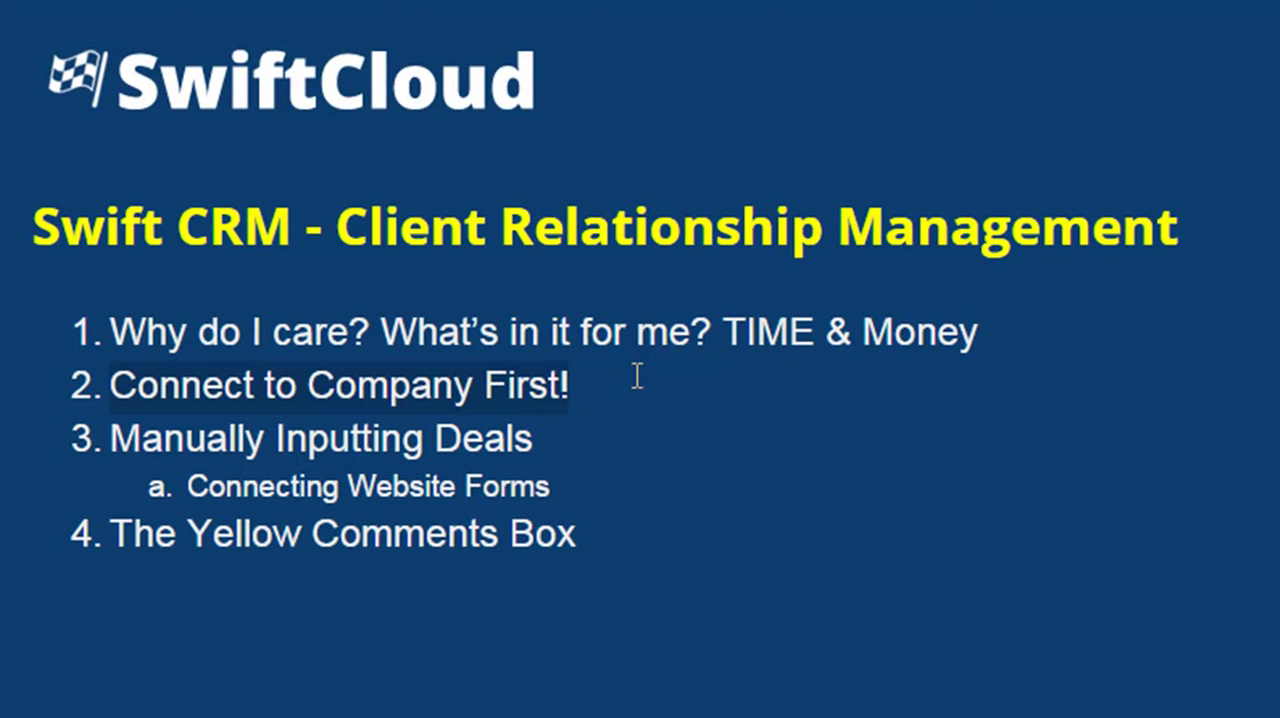
click(91, 400)
click(90, 395)
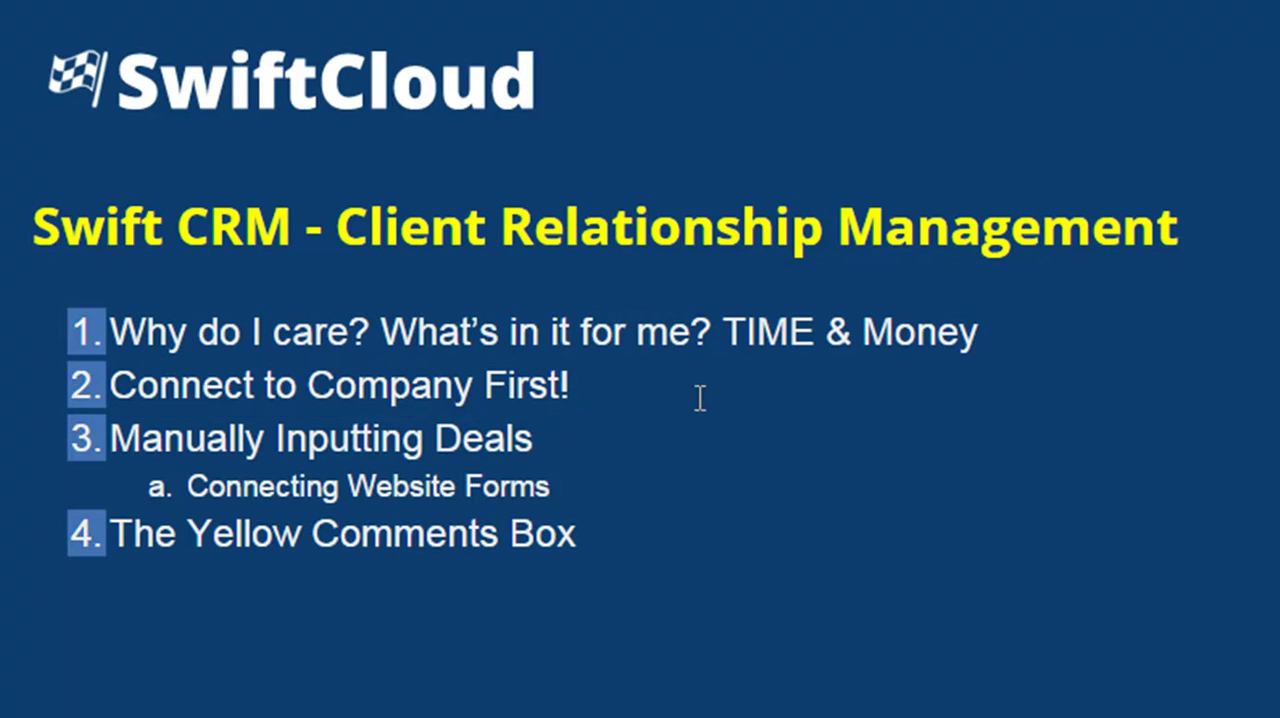
click(589, 455)
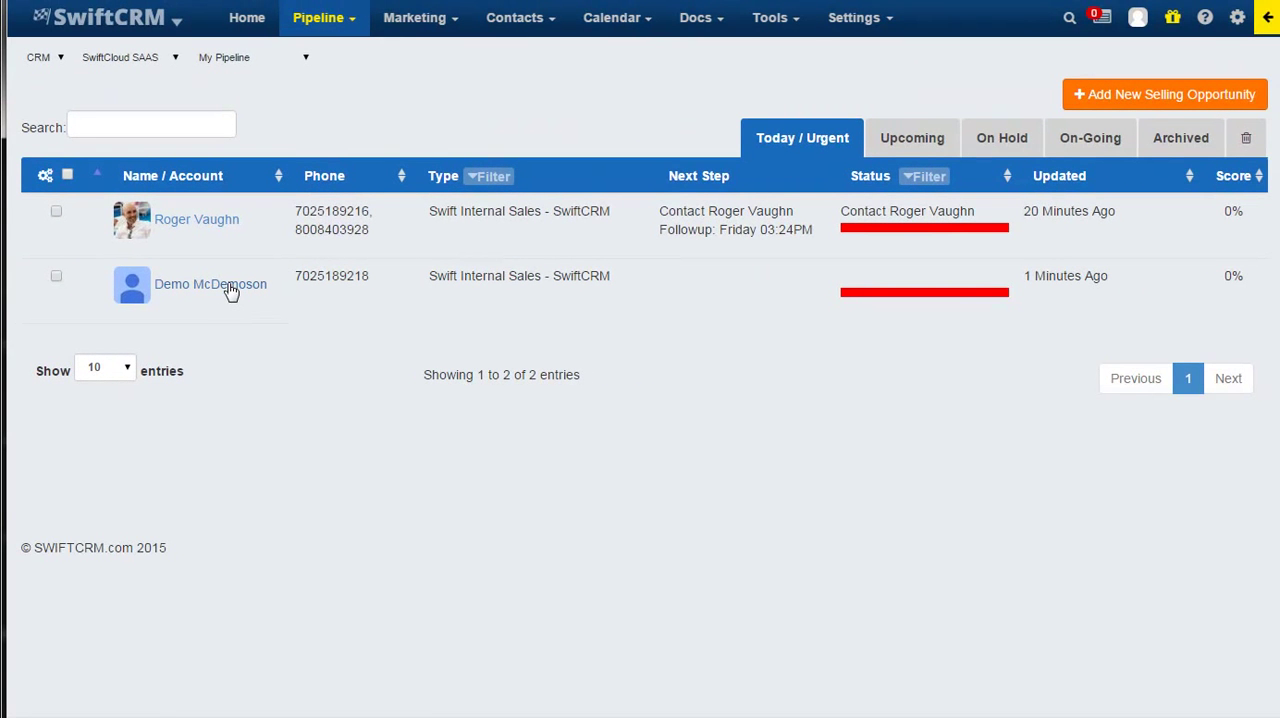
From the newly added contact's opportunity, start an email in the comments section and look through its template messages.
click(231, 286)
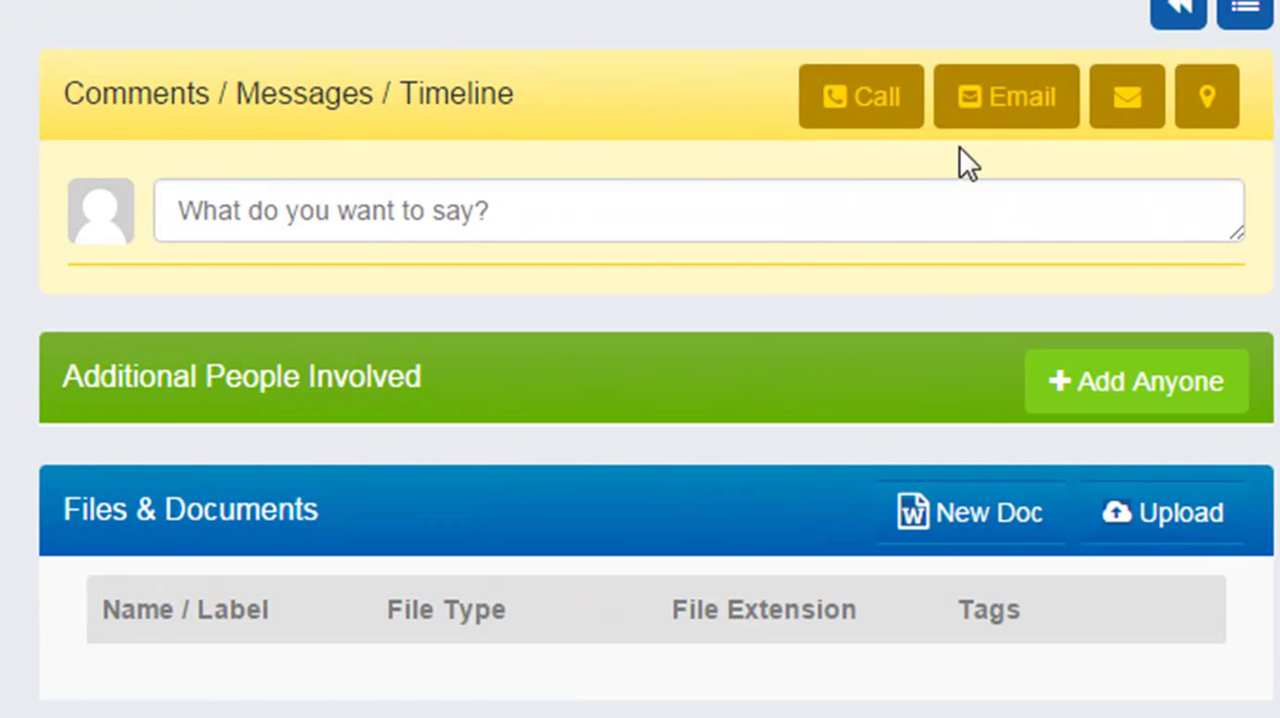
click(1008, 118)
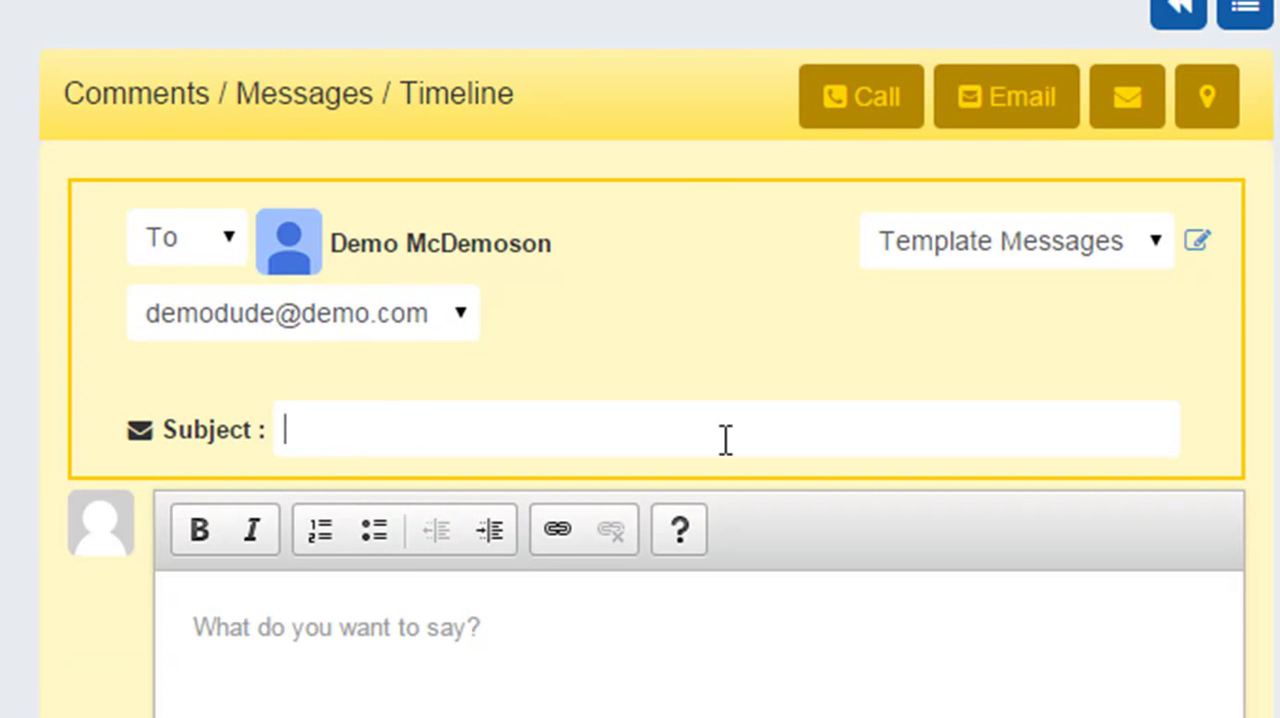
click(1081, 253)
click(1075, 243)
click(1048, 243)
click(1059, 243)
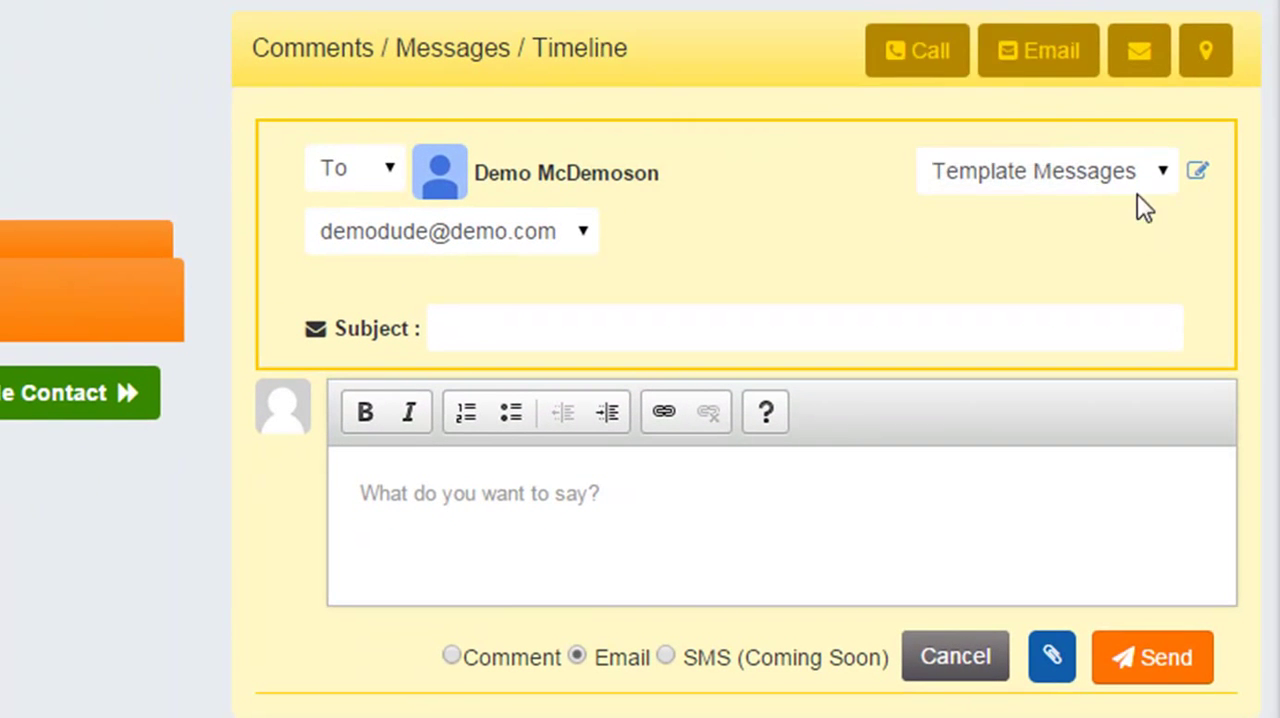
click(1110, 176)
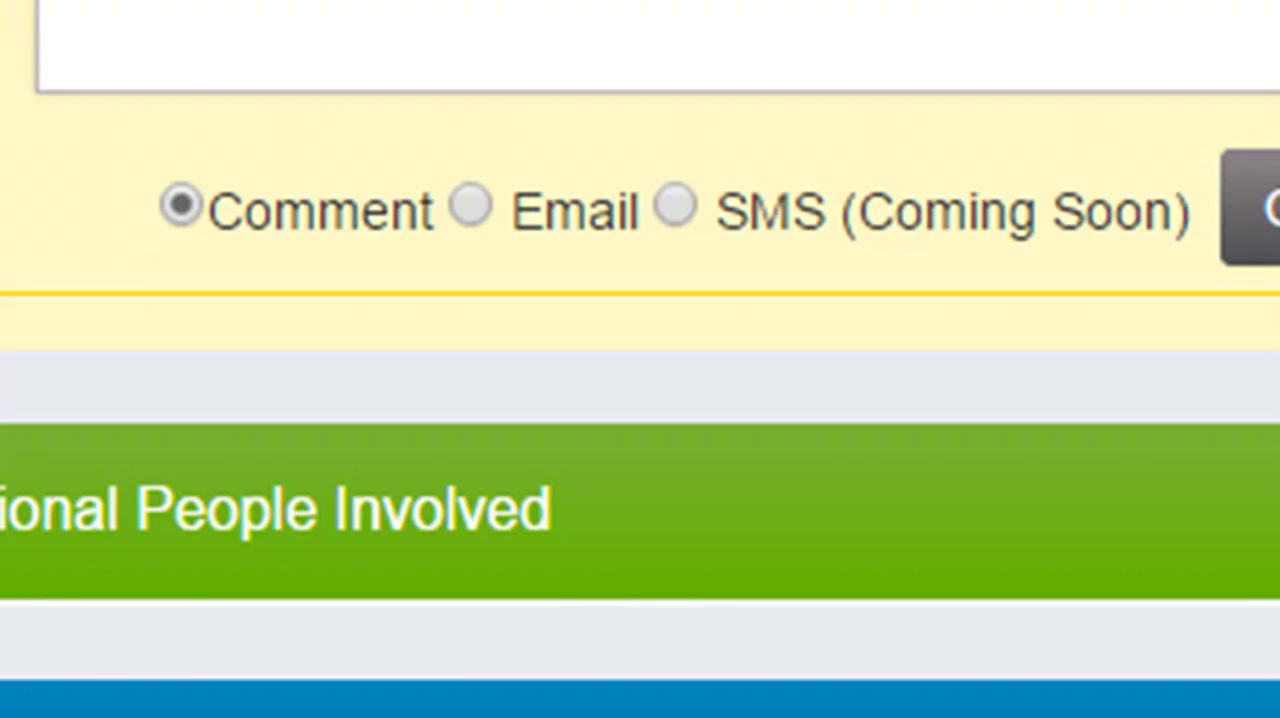
Write the comment "This is a comment", look at the link options for its text, and save it to the opportunity's timeline.
text(This is a comment)
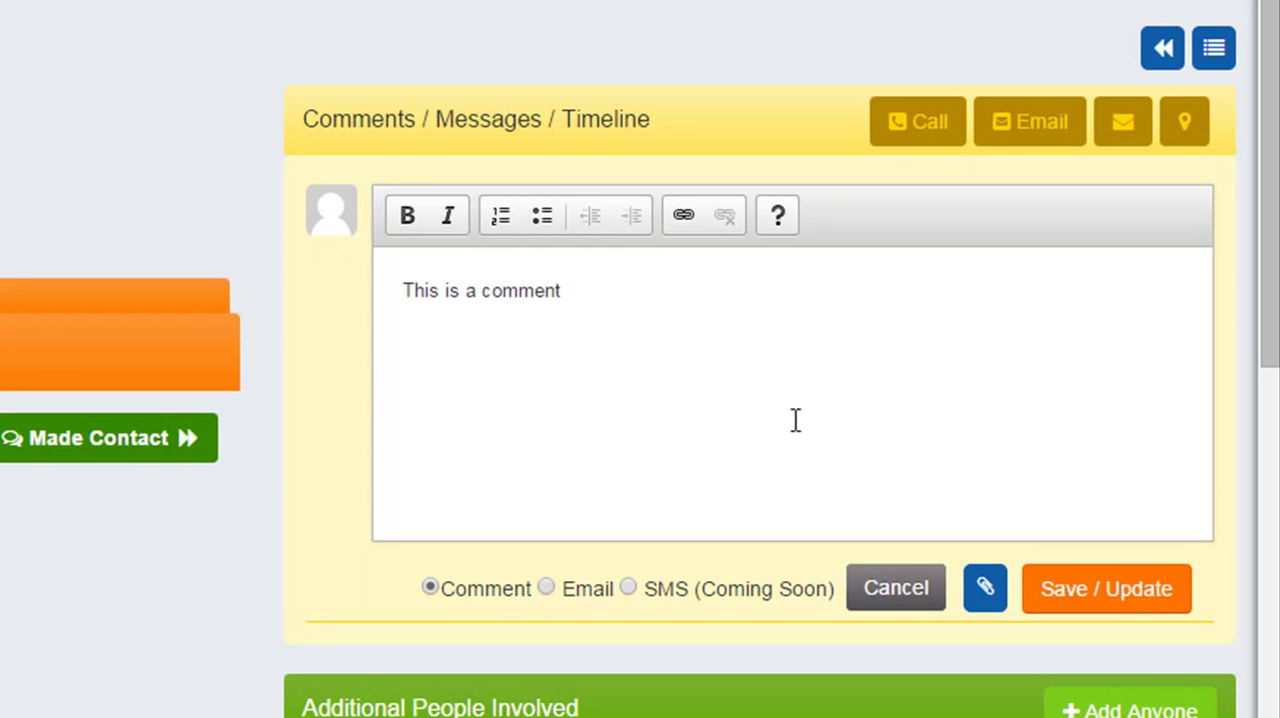
key(ctrl+a)
click(684, 216)
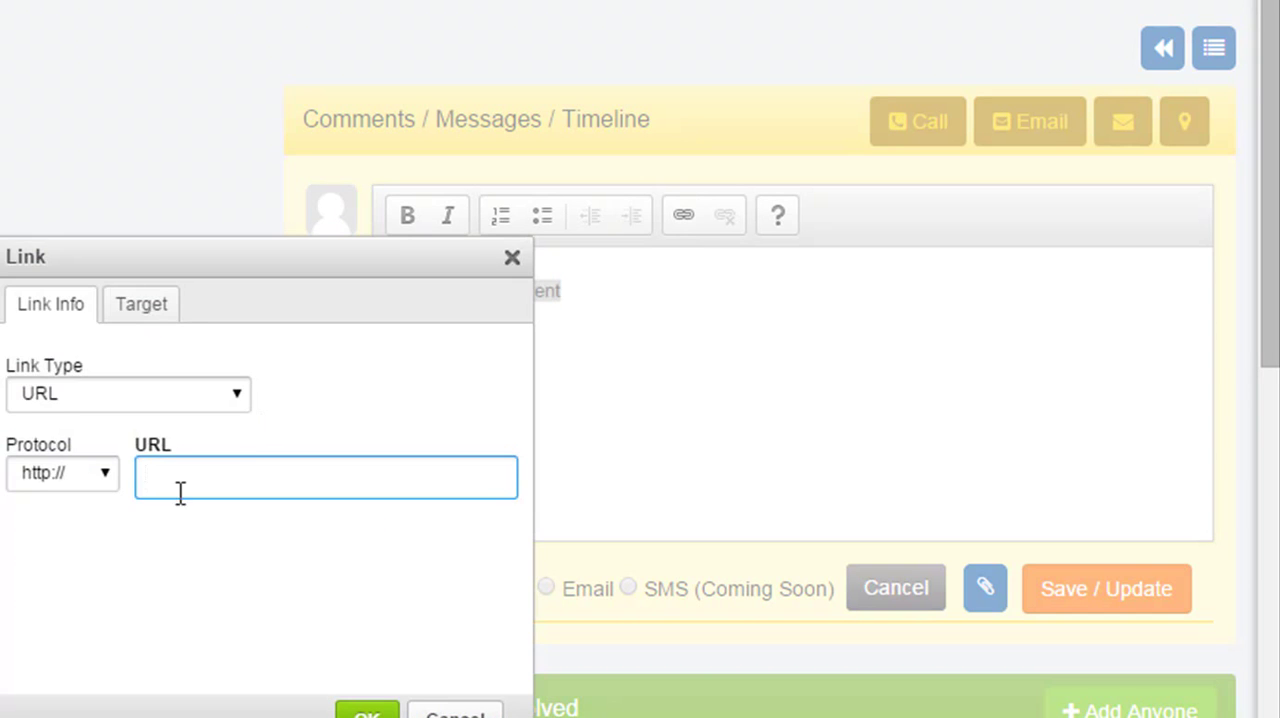
click(455, 712)
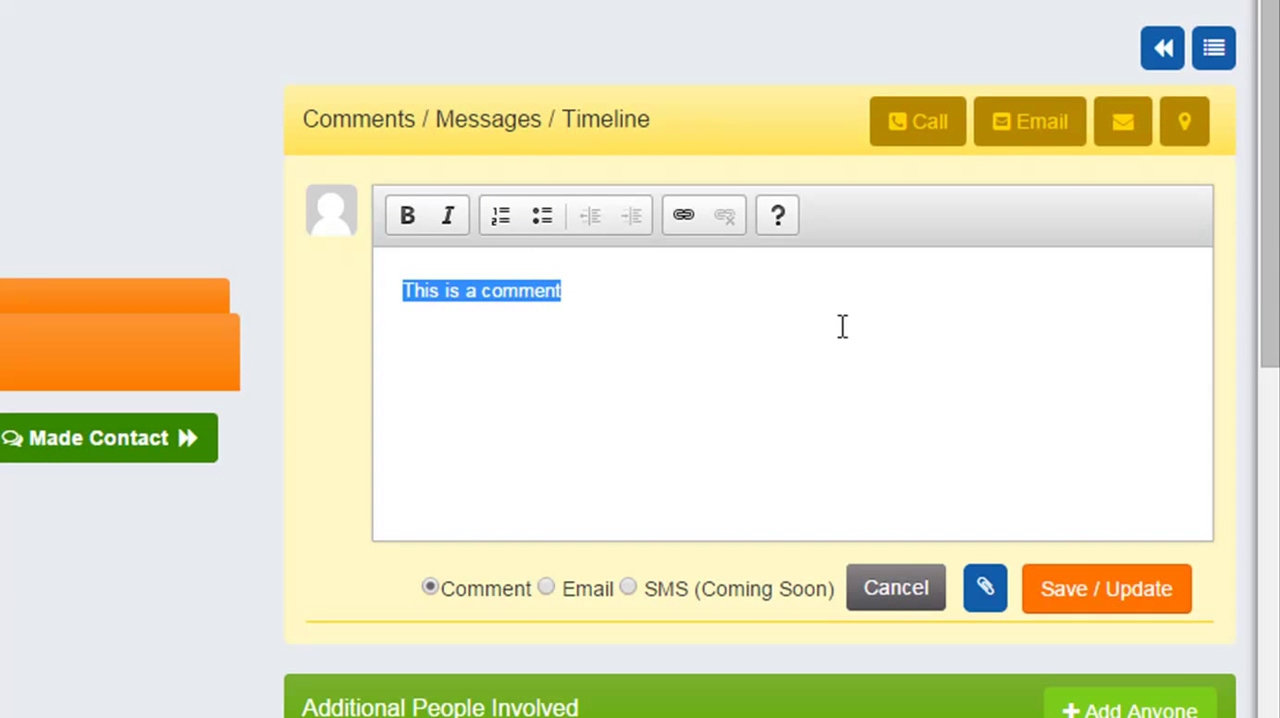
click(1085, 572)
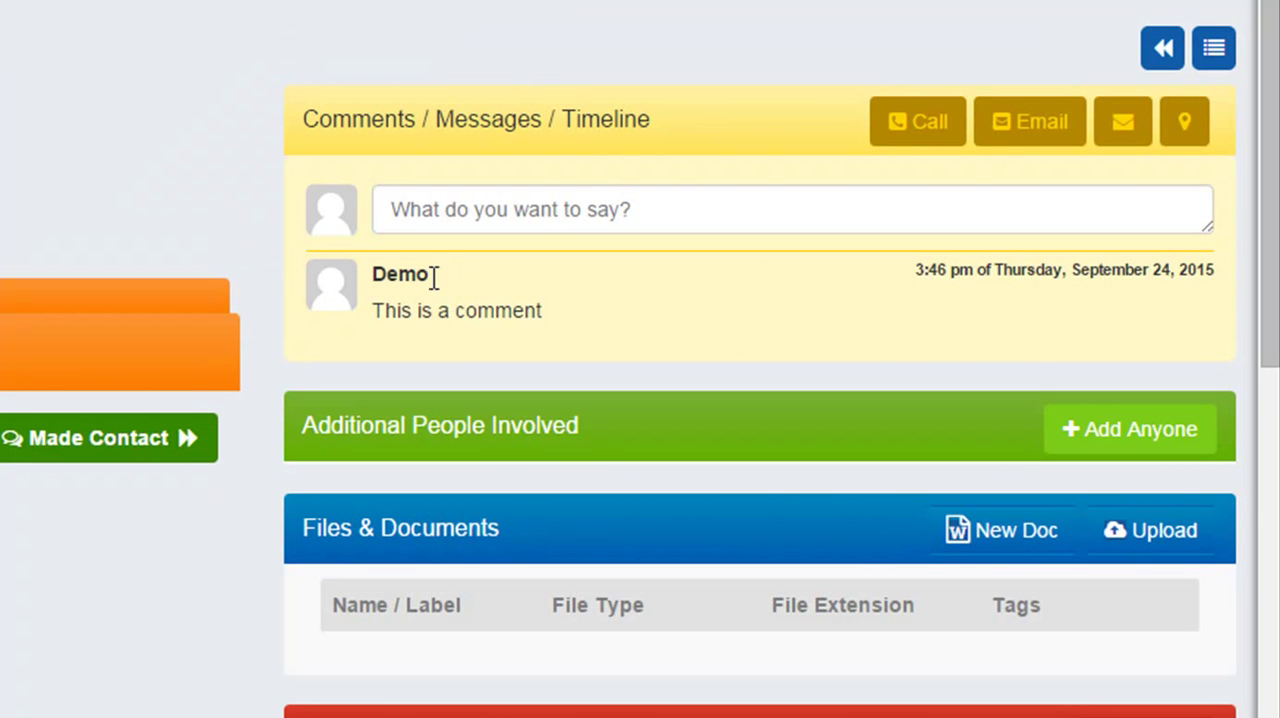
drag(395, 274, 355, 285)
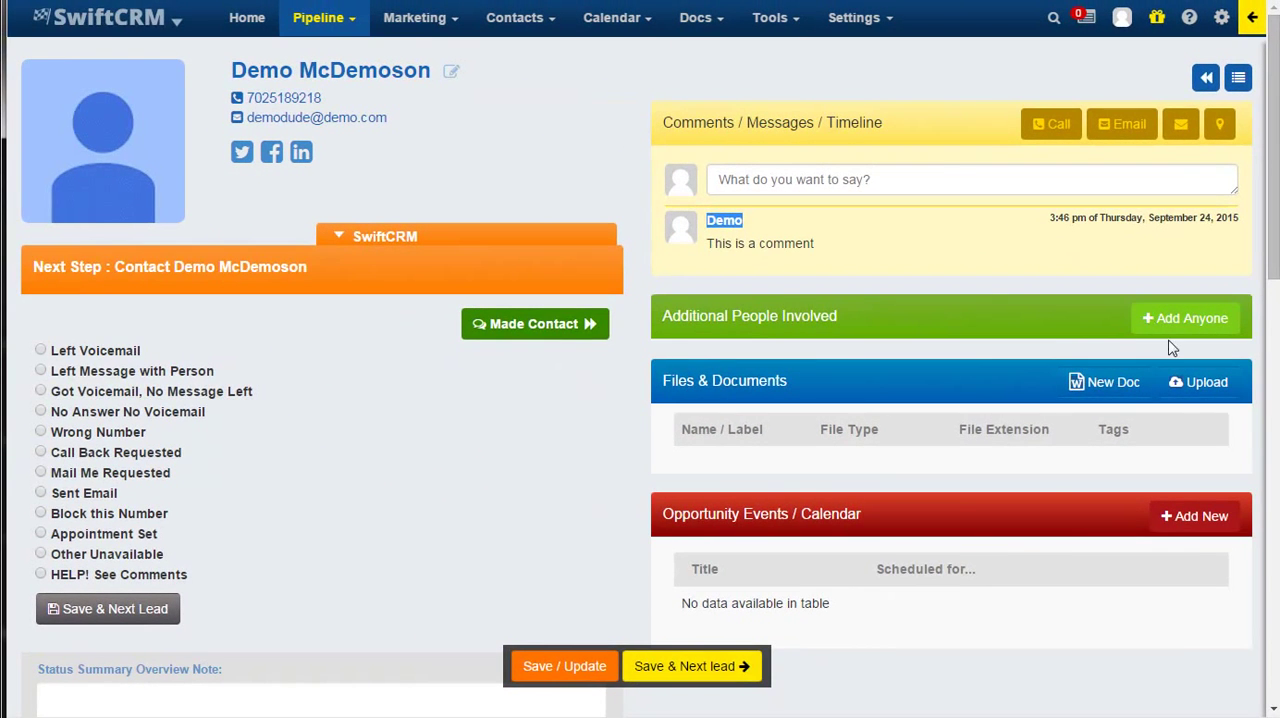
Review the help, settings, rewards and account options, and switch to the SwiftCloud SAAS company.
click(1189, 17)
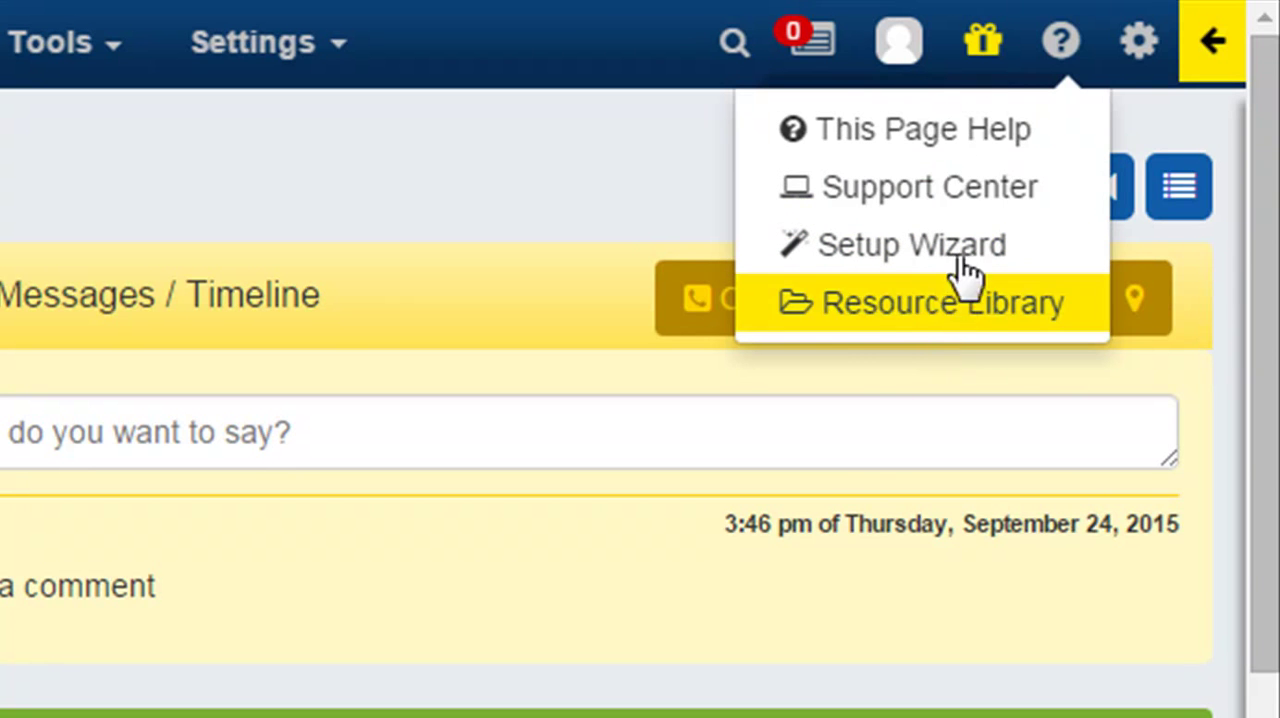
click(1140, 62)
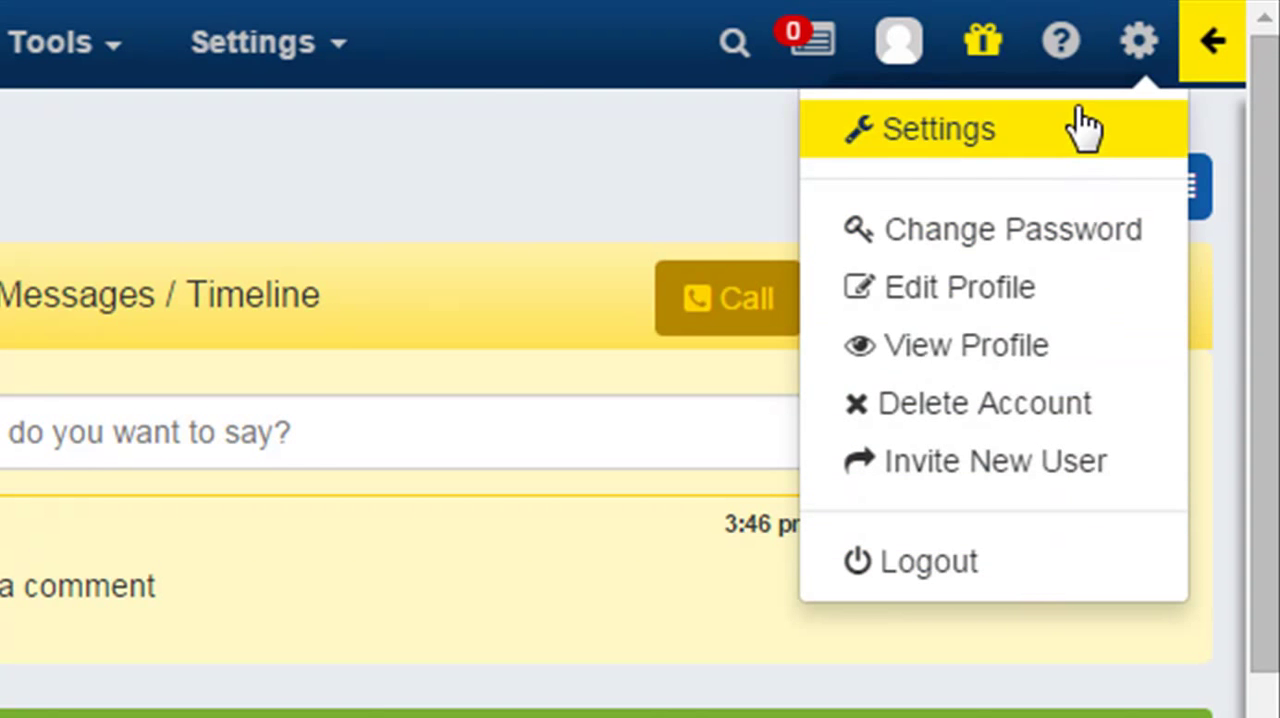
mouse_move(997, 57)
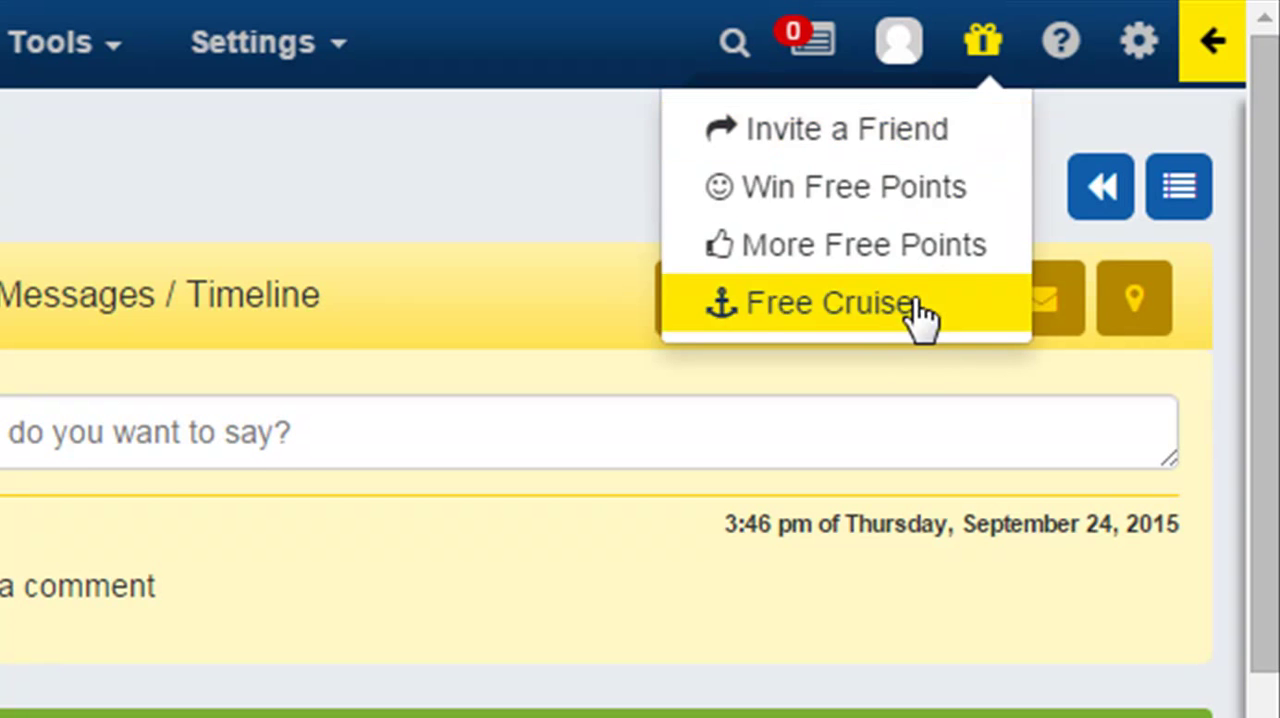
mouse_move(900, 60)
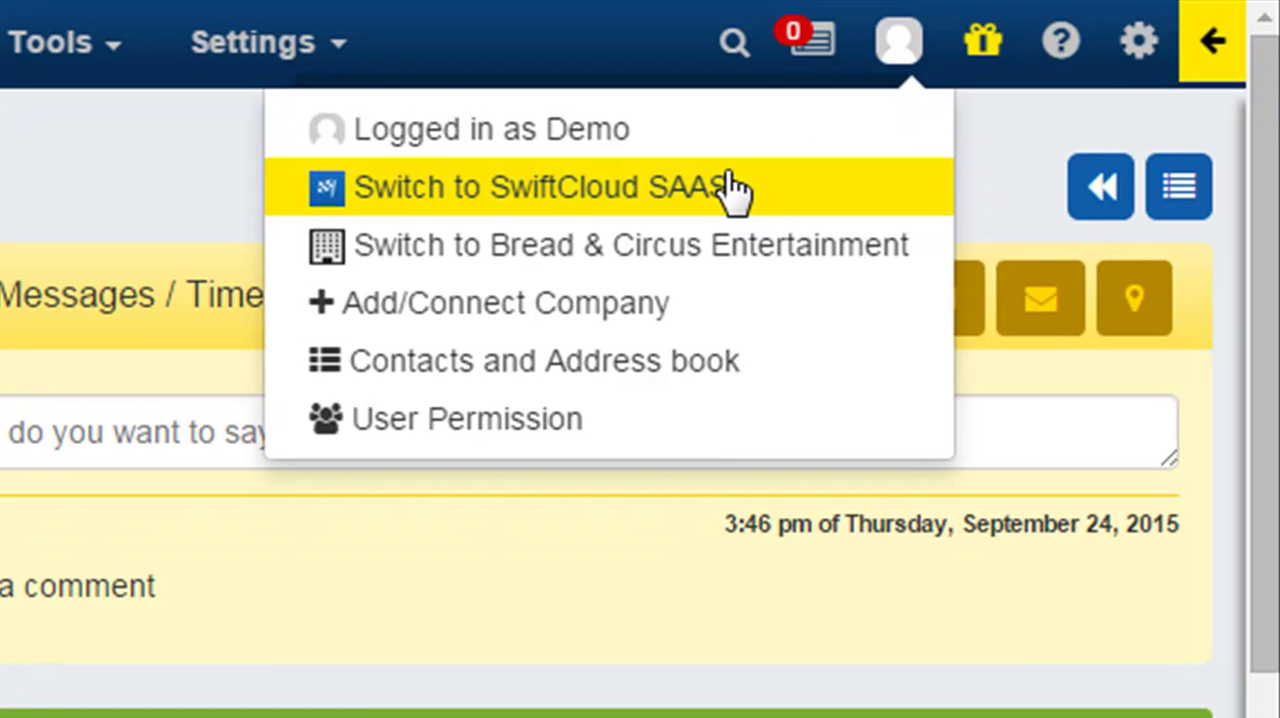
click(680, 197)
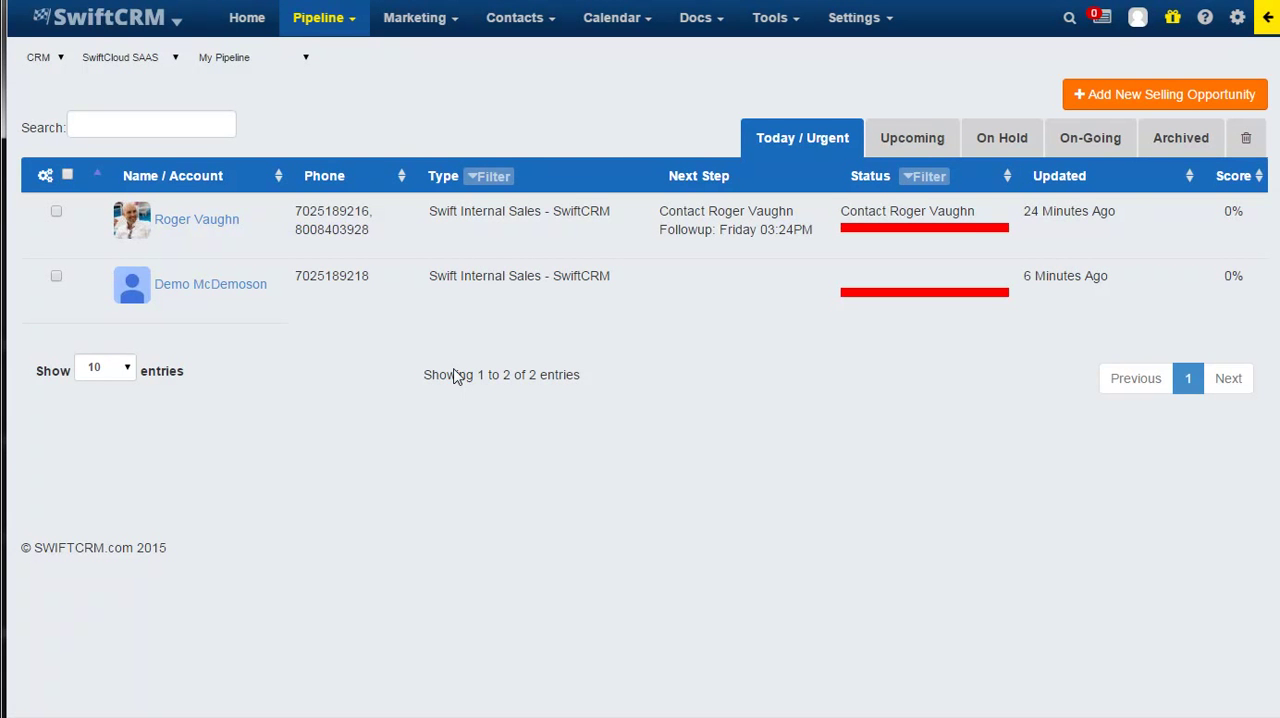
click(1136, 28)
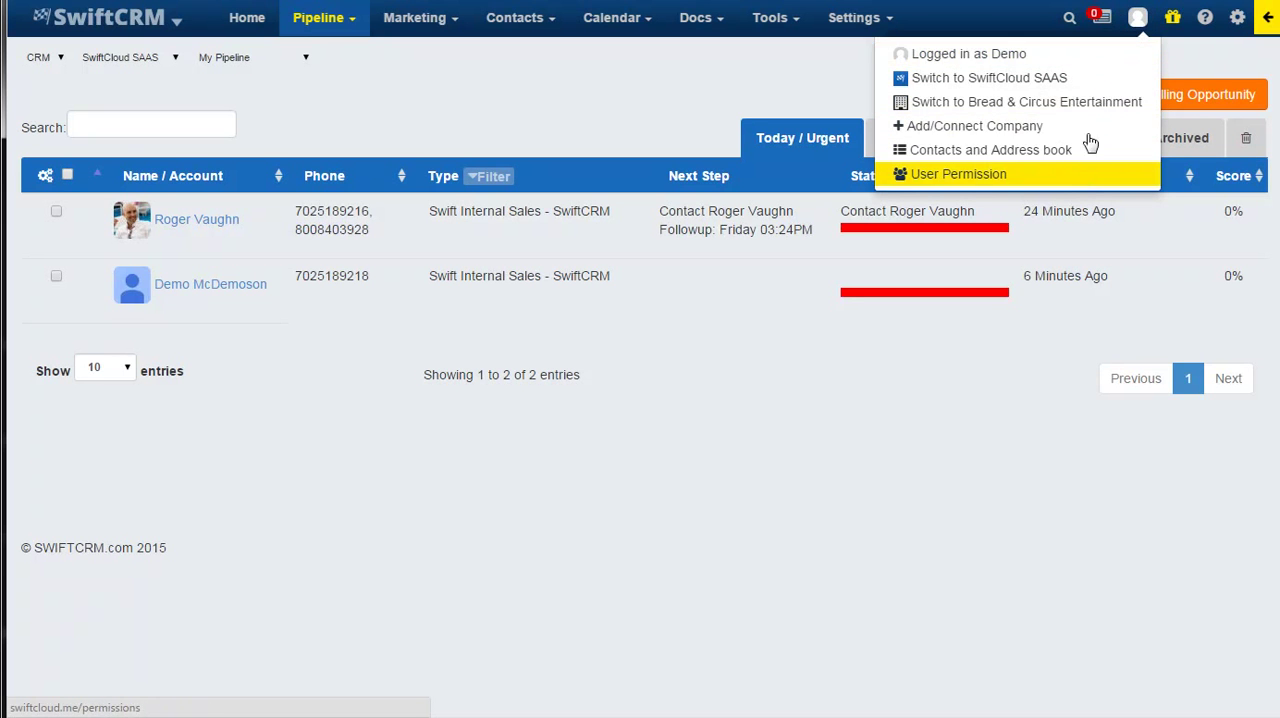
click(1105, 20)
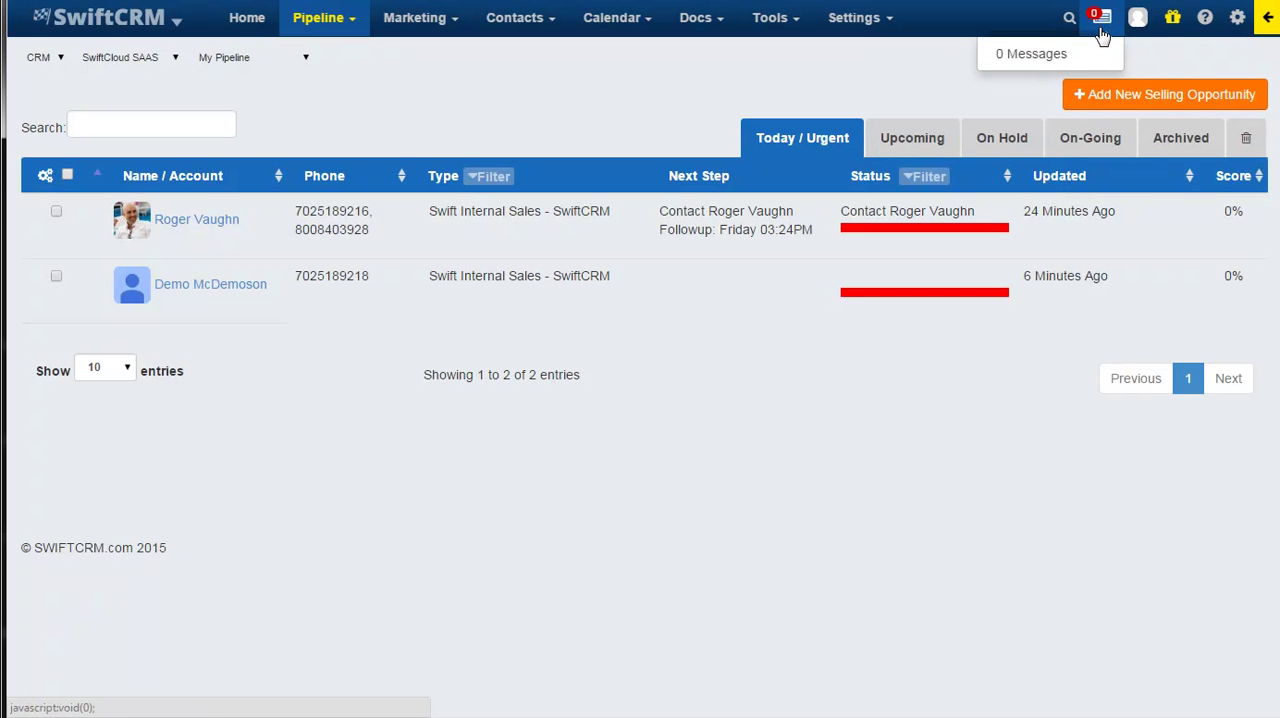
Look through the contacts and calendar in the slide-out sidebar, show the calendar by month, and close the sidebar.
click(1268, 28)
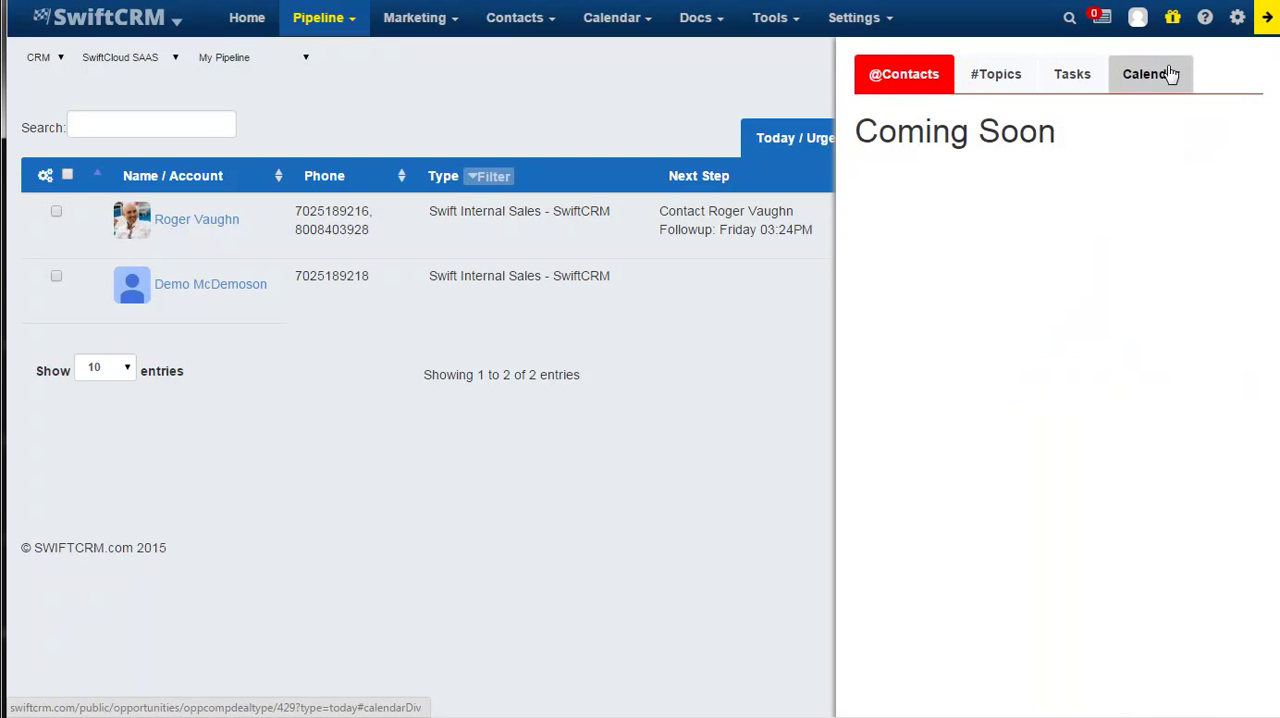
click(1170, 75)
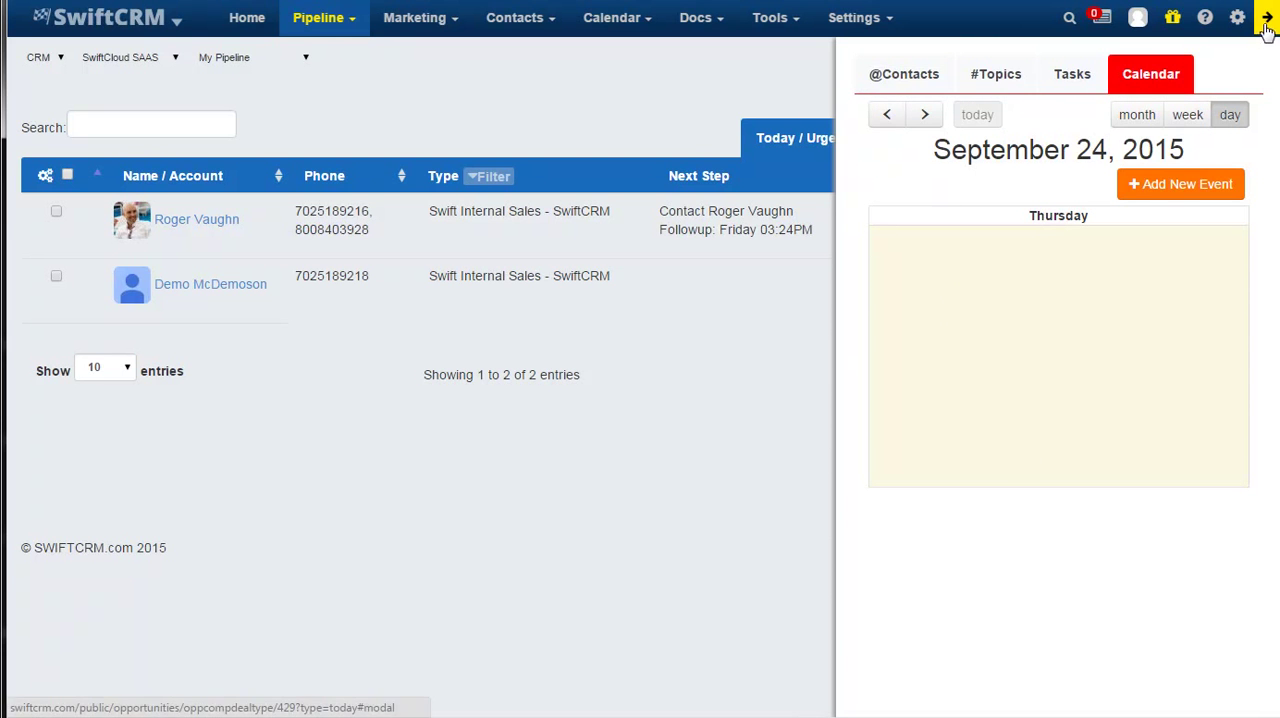
click(908, 74)
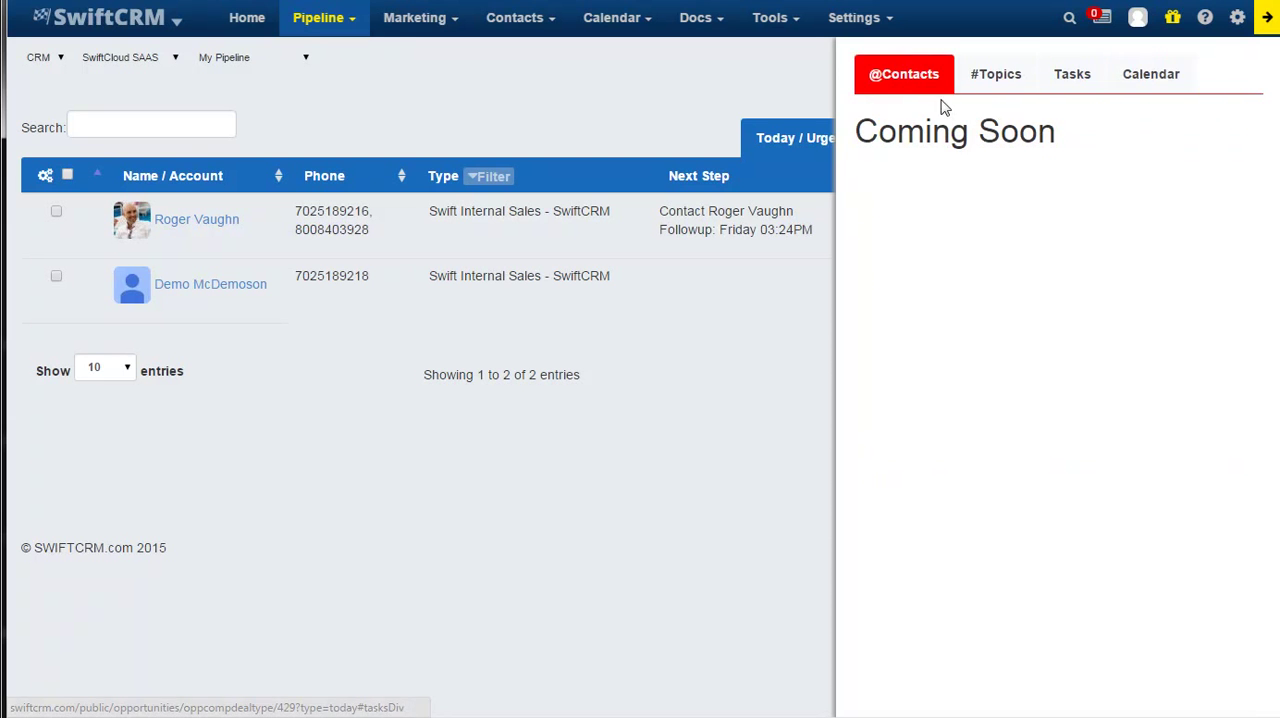
click(1160, 84)
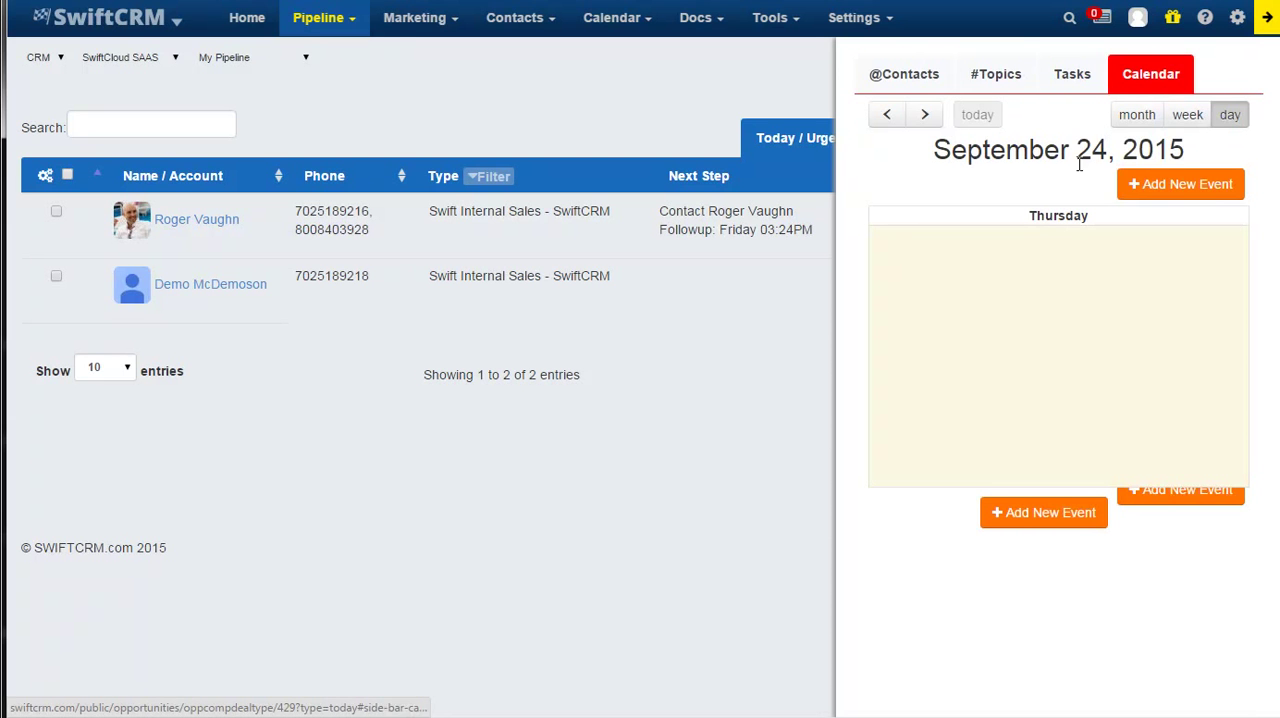
click(1137, 114)
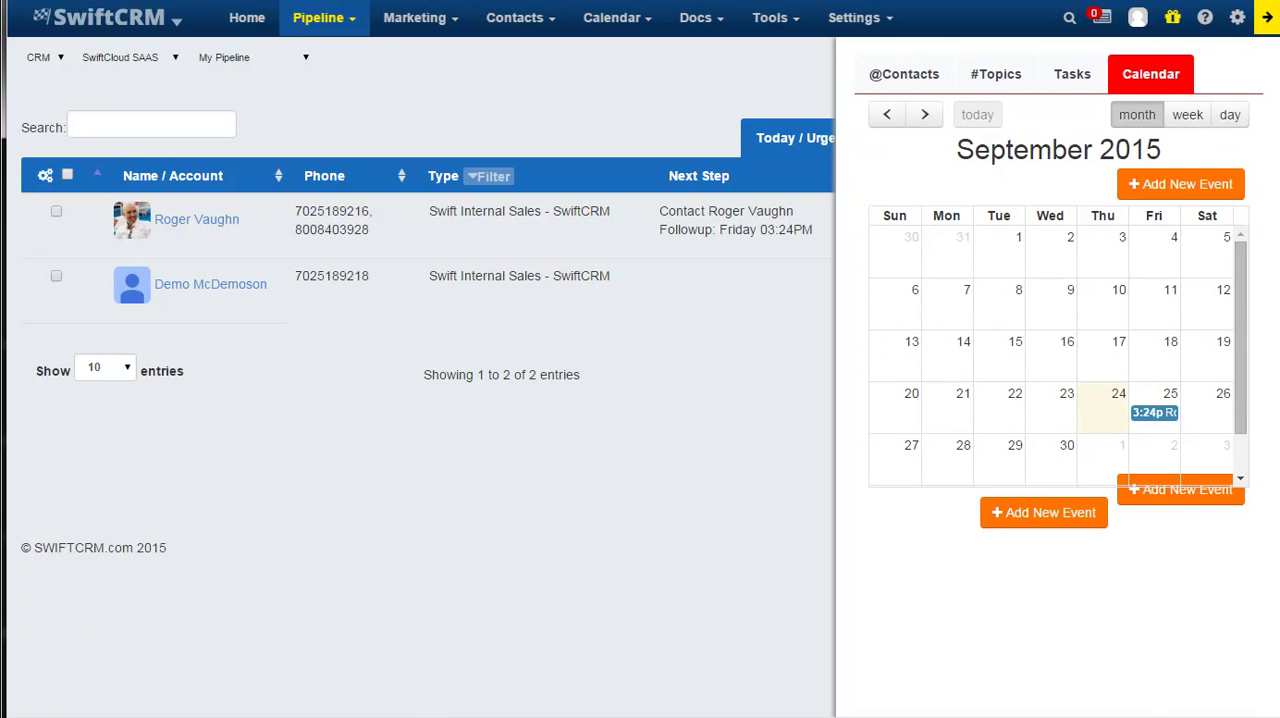
click(1263, 28)
Review the new-person fields of a new selling opportunity and close it without saving.
click(1120, 100)
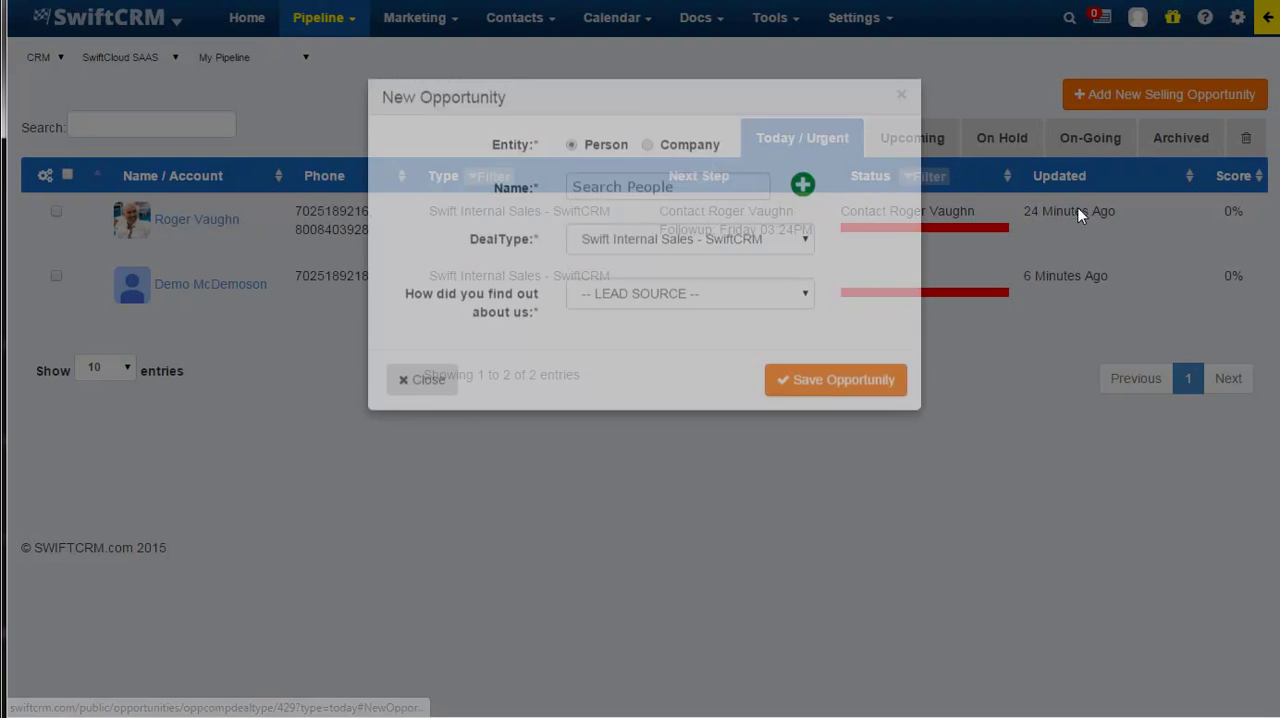
click(802, 204)
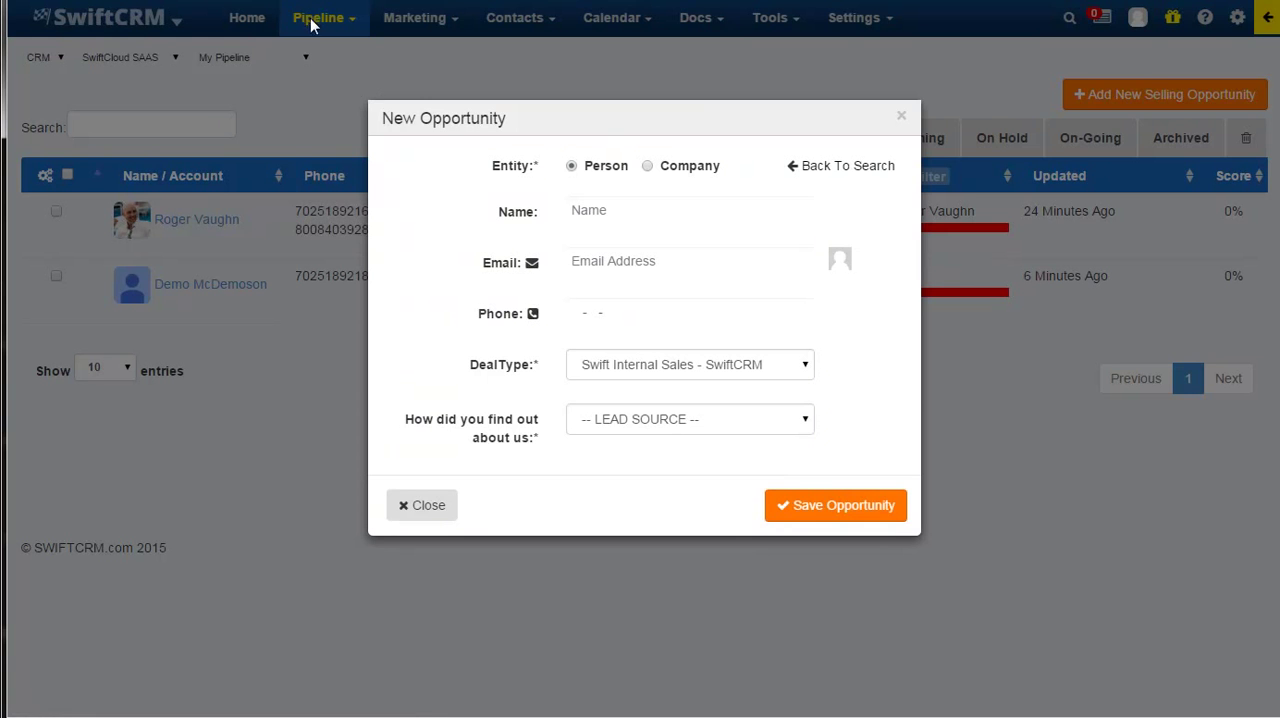
click(438, 508)
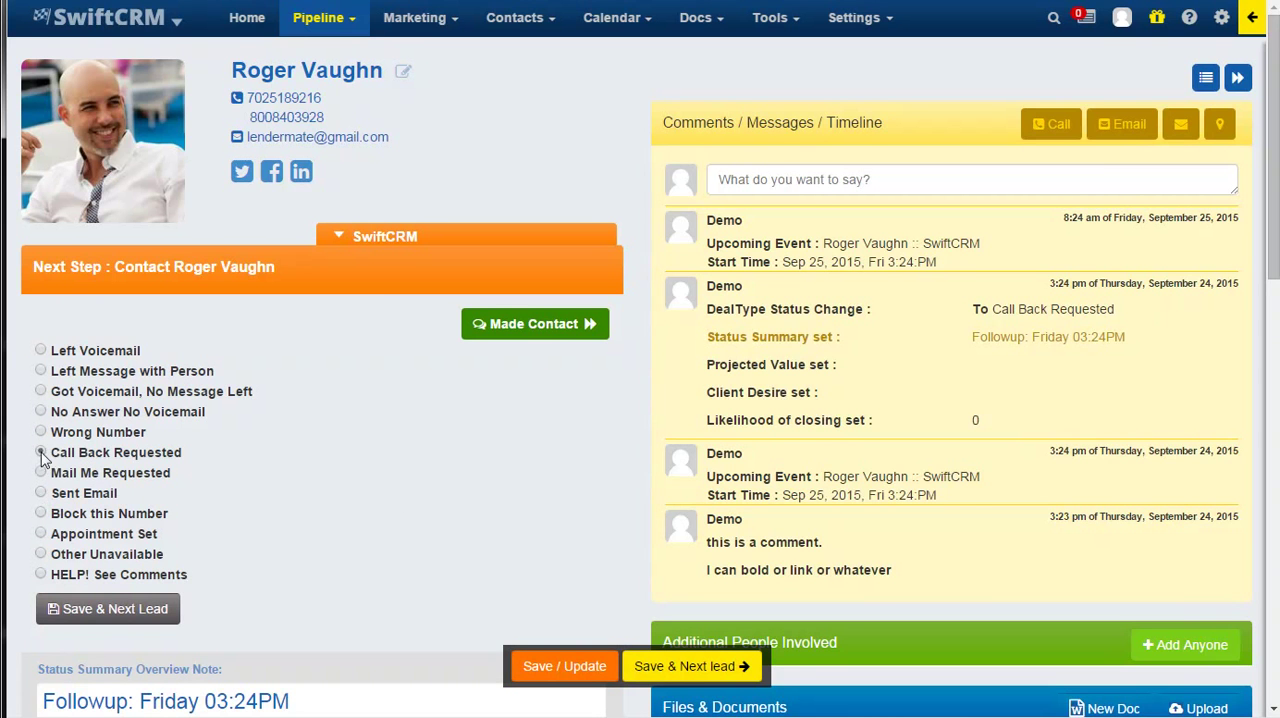
Record the contact attempt as No Answer No Voicemail and set the follow-up to 1 day (Fri).
click(44, 413)
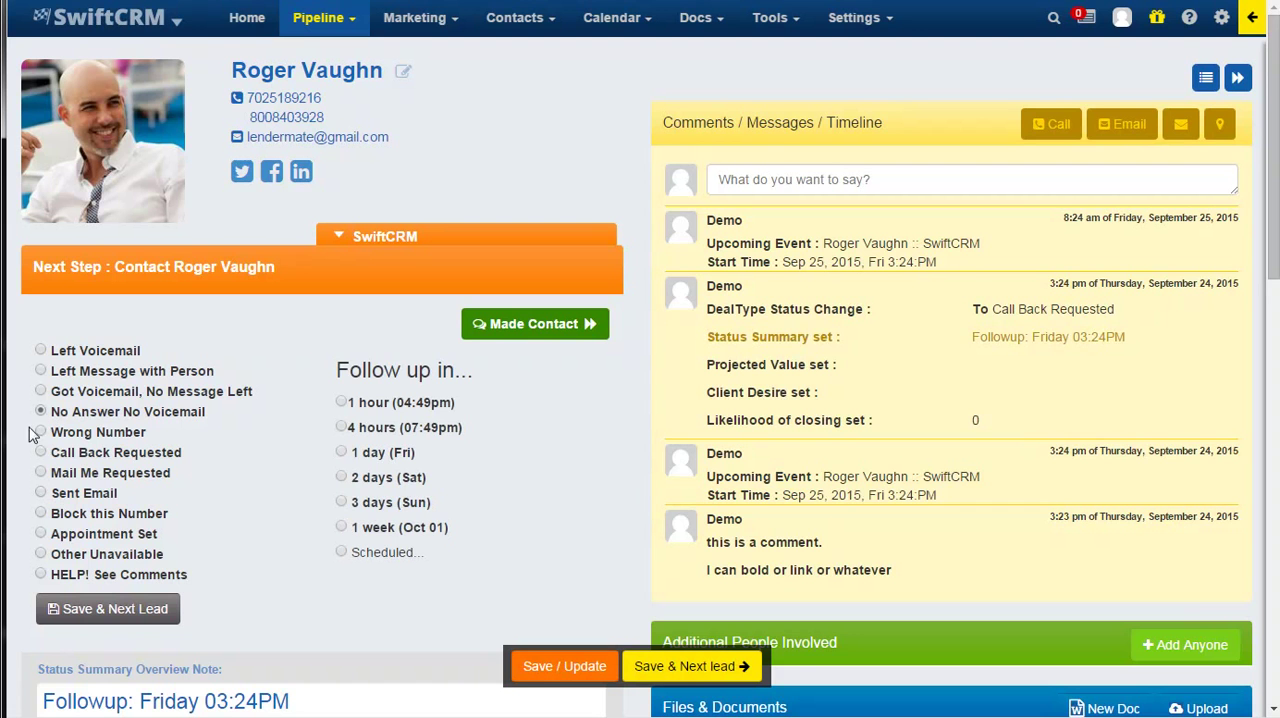
click(342, 453)
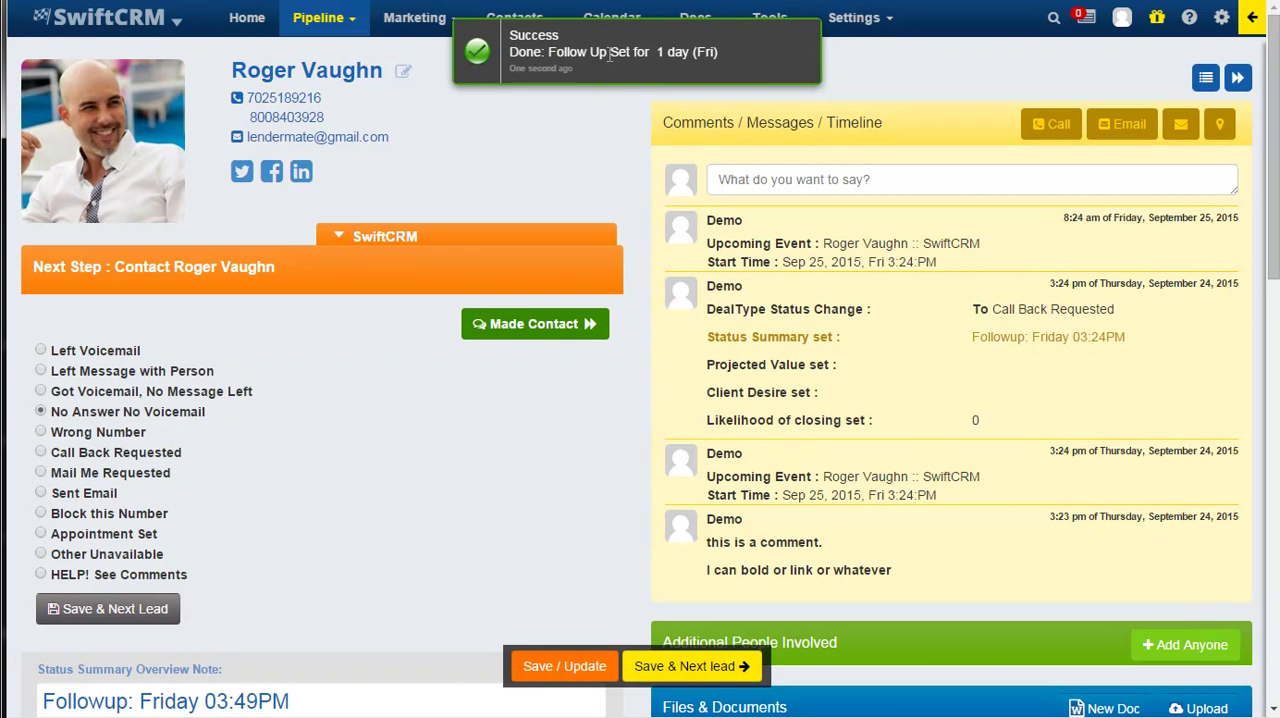
click(766, 58)
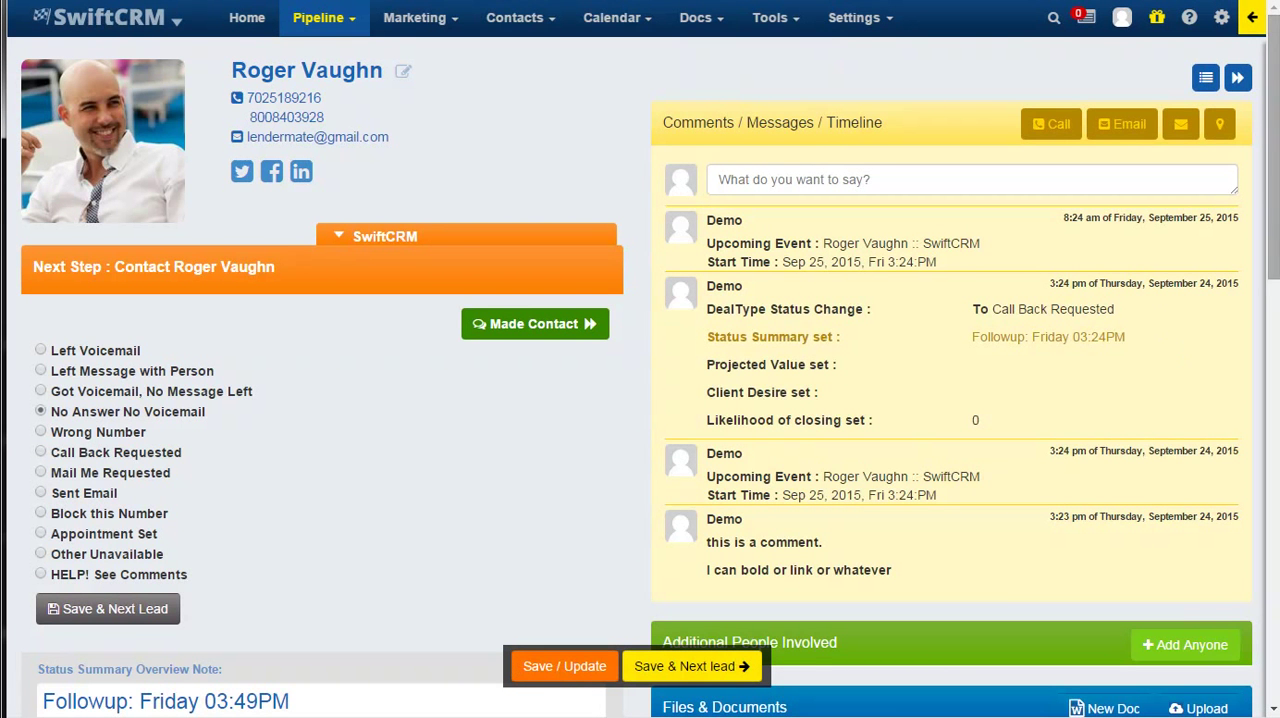
Review the opportunity's scheduled events, the form for adding people involved, and the selling opportunity details.
drag(1267, 222, 1176, 386)
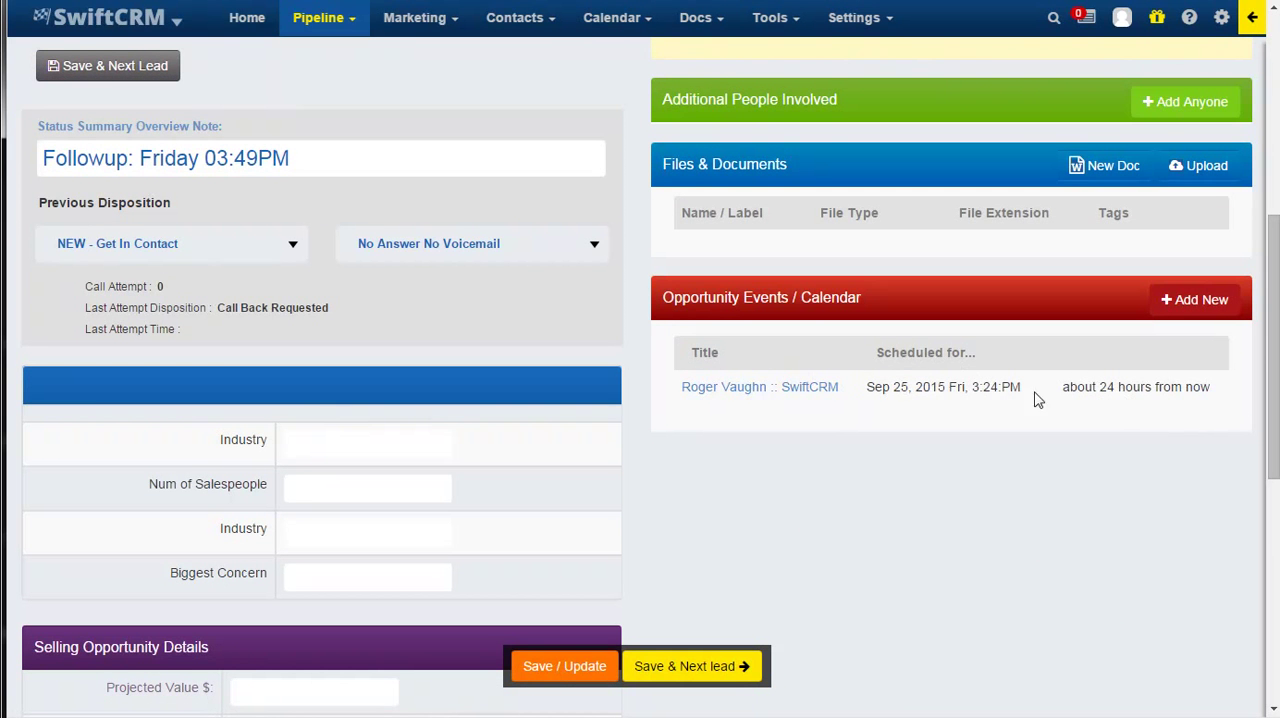
drag(1273, 416, 1270, 196)
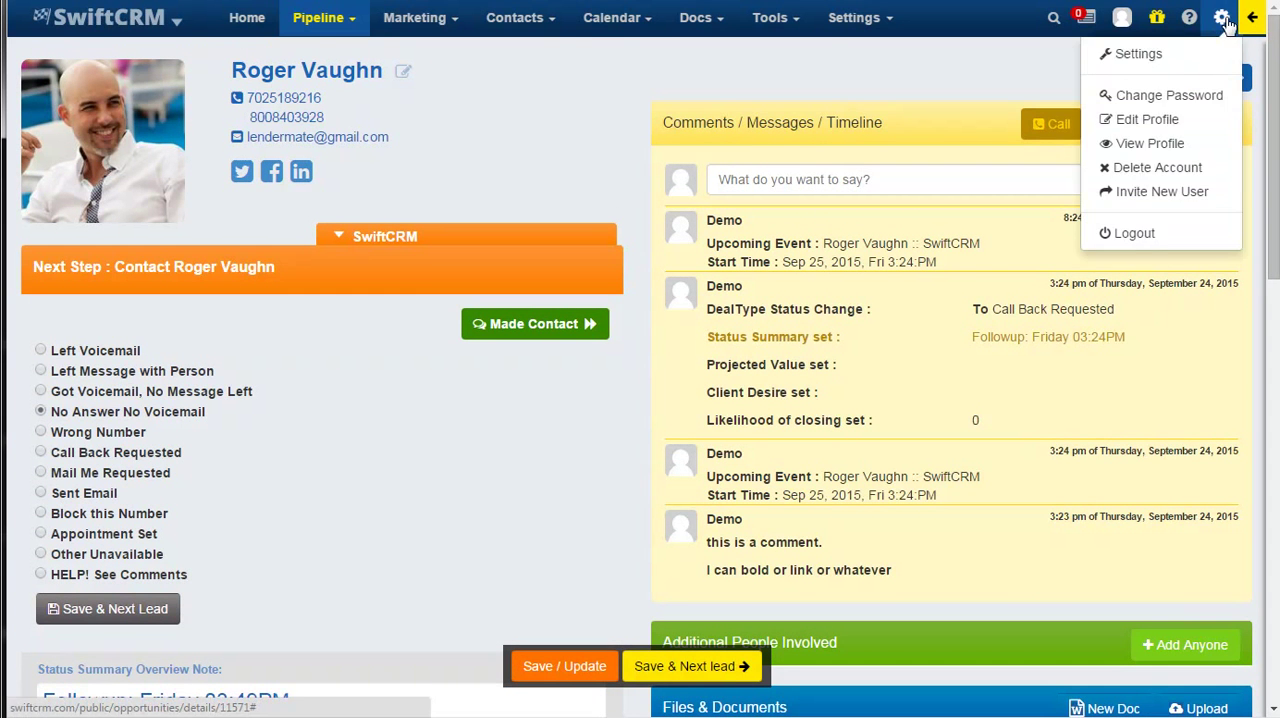
mouse_move(904, 20)
mouse_move(632, 30)
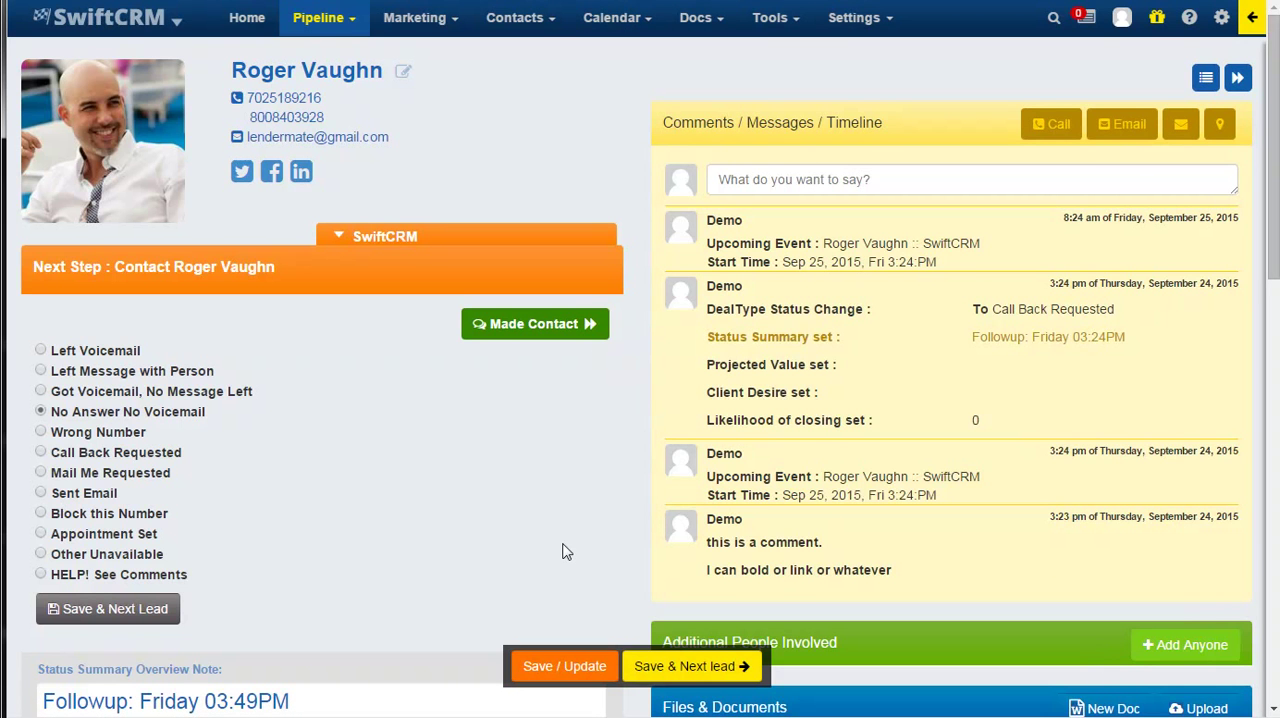
mouse_move(1190, 22)
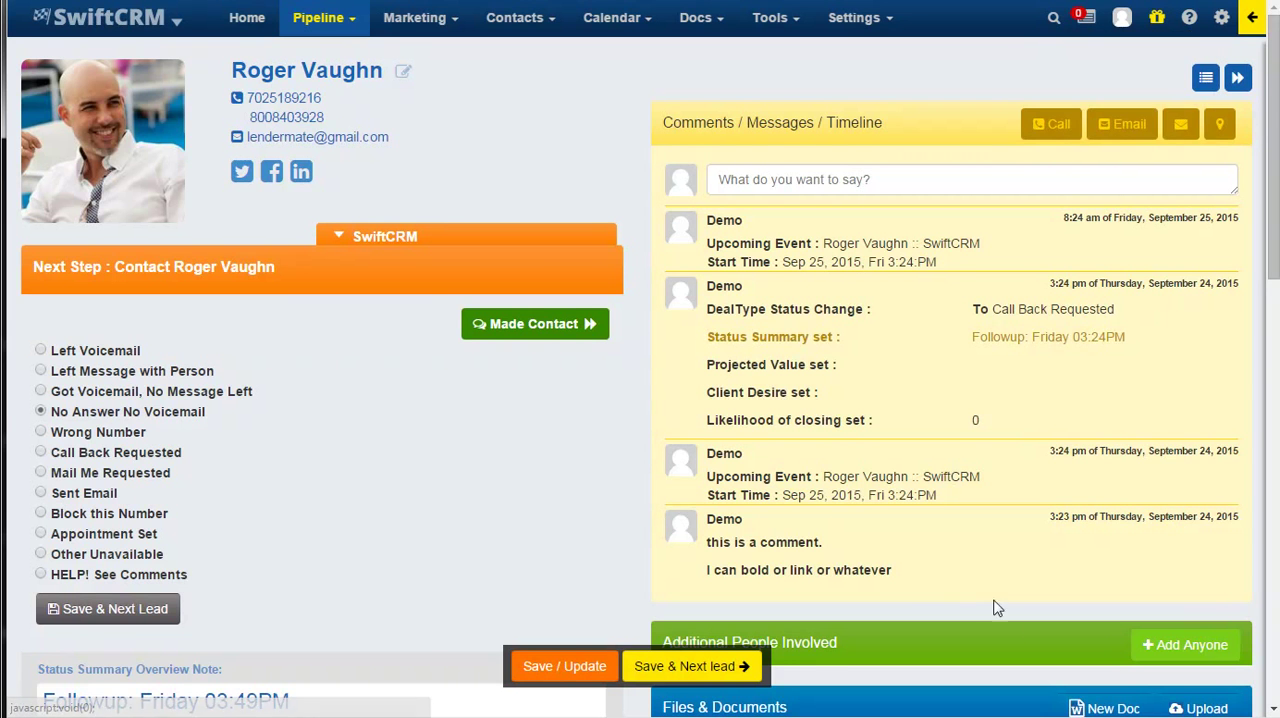
scroll(669, 436, down, 3)
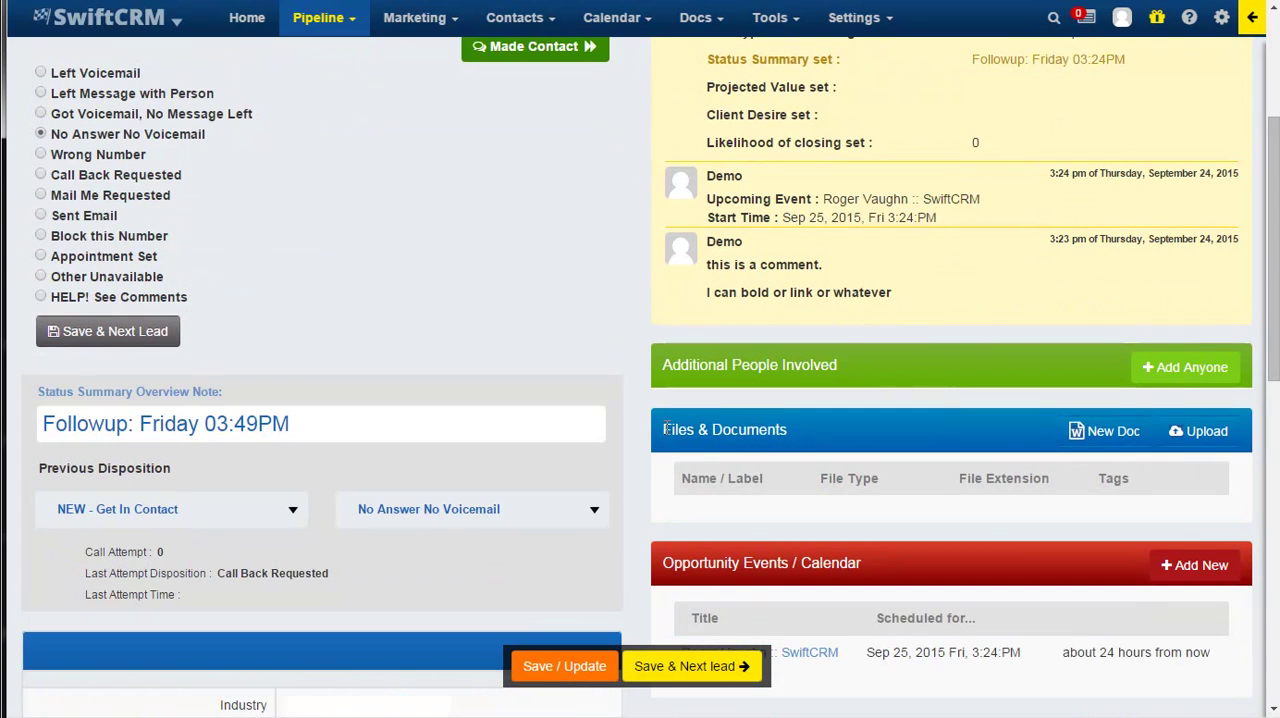
click(1162, 367)
scroll(1080, 460, up, 3)
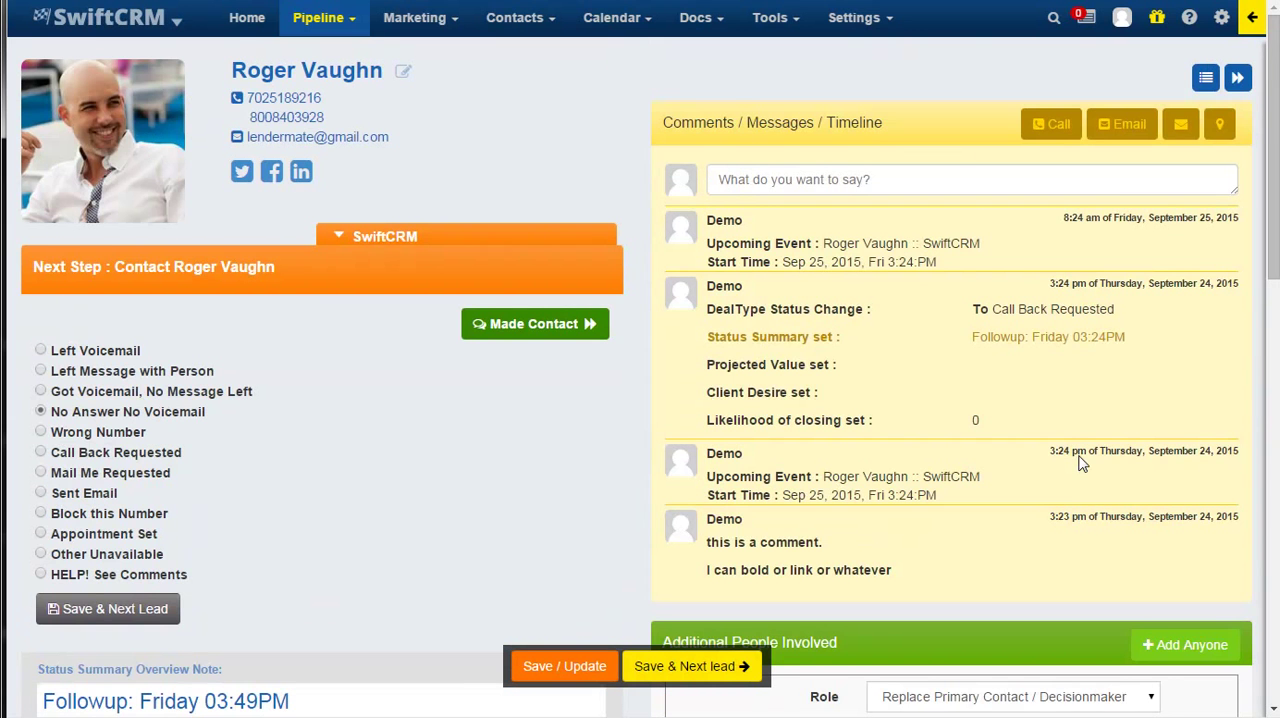
scroll(610, 290, down, 9)
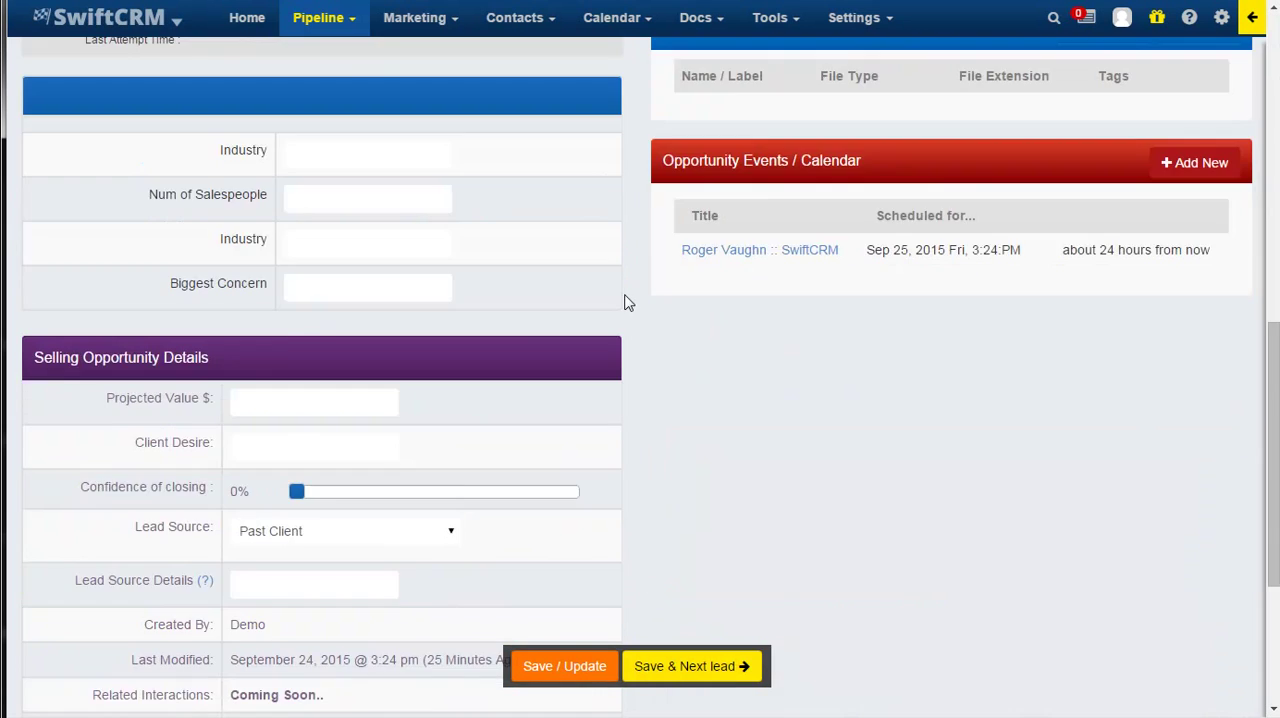
scroll(757, 450, up, 10)
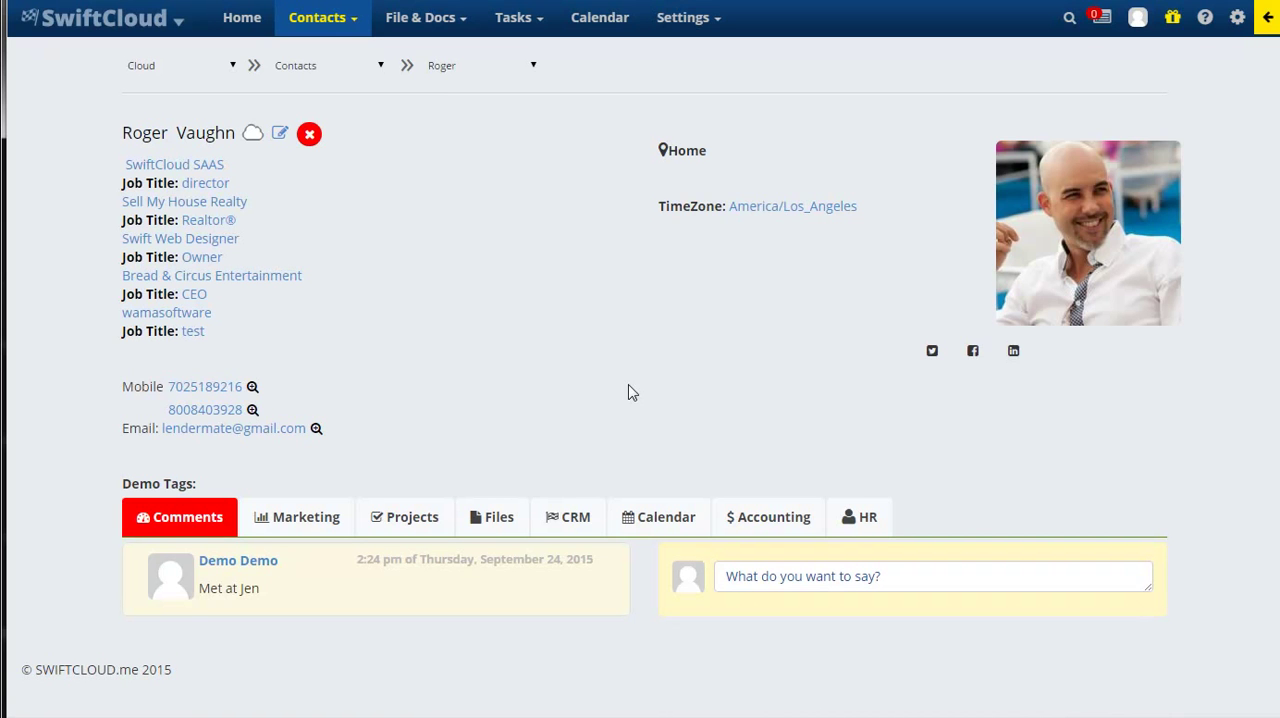
On the contact's SwiftCloud page, examine the CRM opportunities and the account status for each company.
click(585, 527)
scroll(195, 340, down, 4)
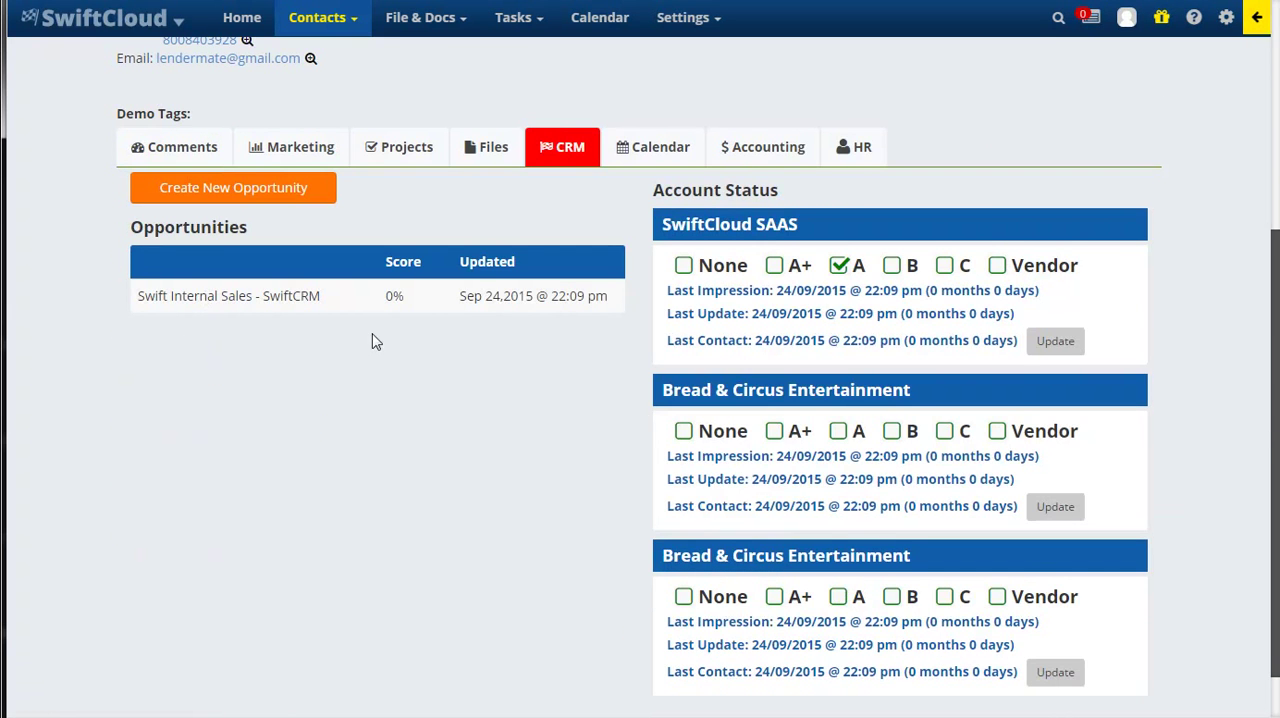
scroll(372, 334, up, 4)
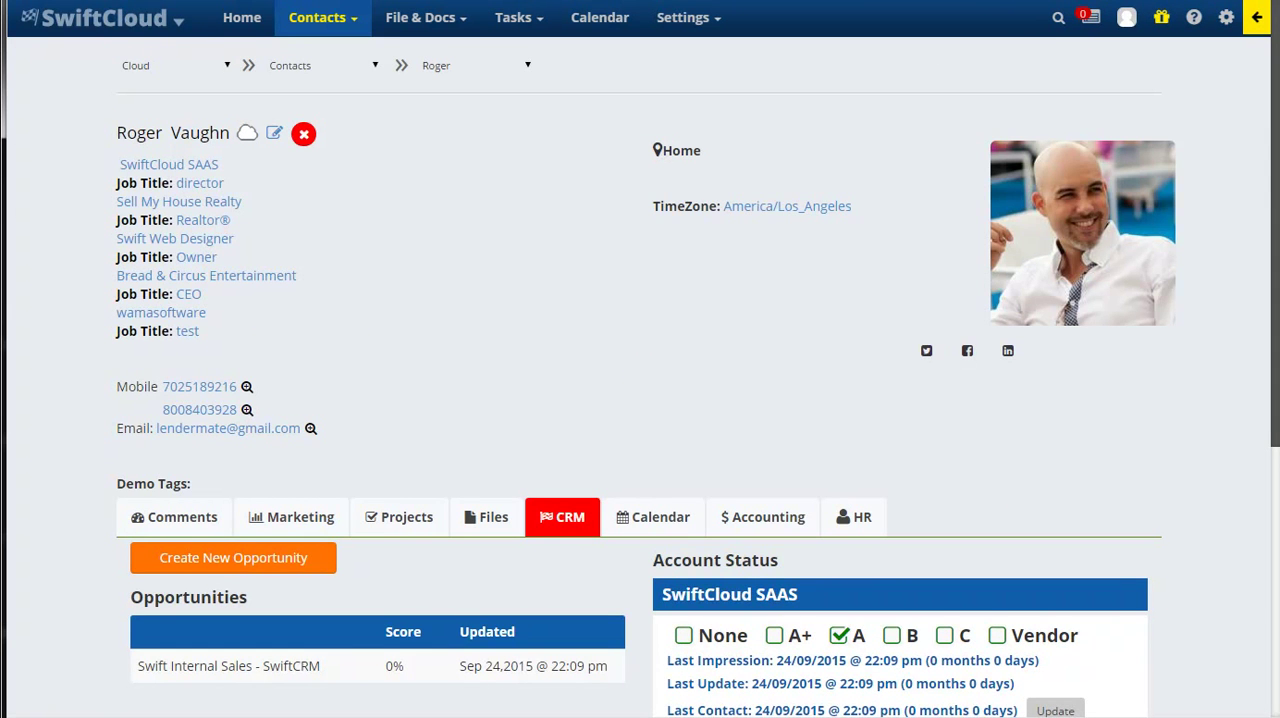